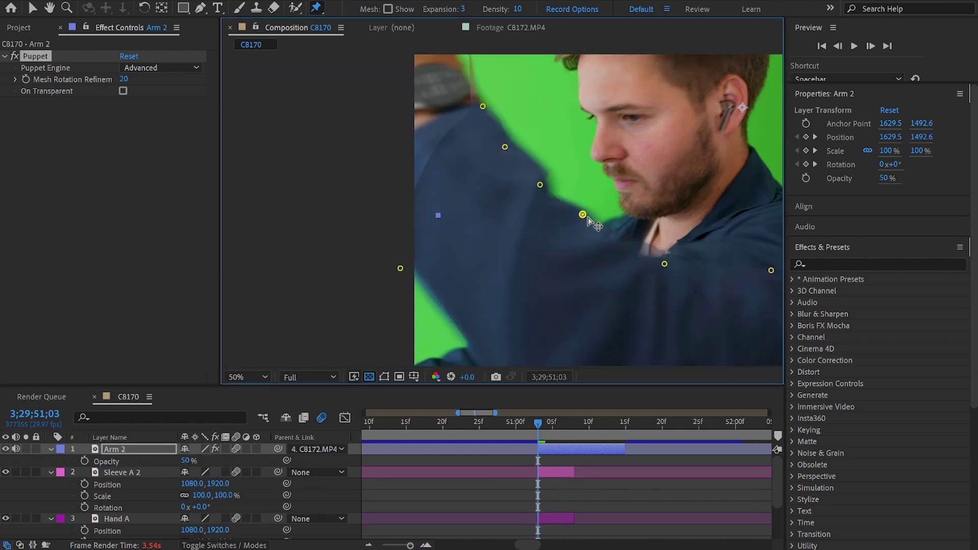
Step: Adjust the puppet pins along the Arm 2 sleeve to match the underlying arm at 3;29;51;03
left_click_drag(632, 241, 632, 244)
scroll(713, 305, "down", 2)
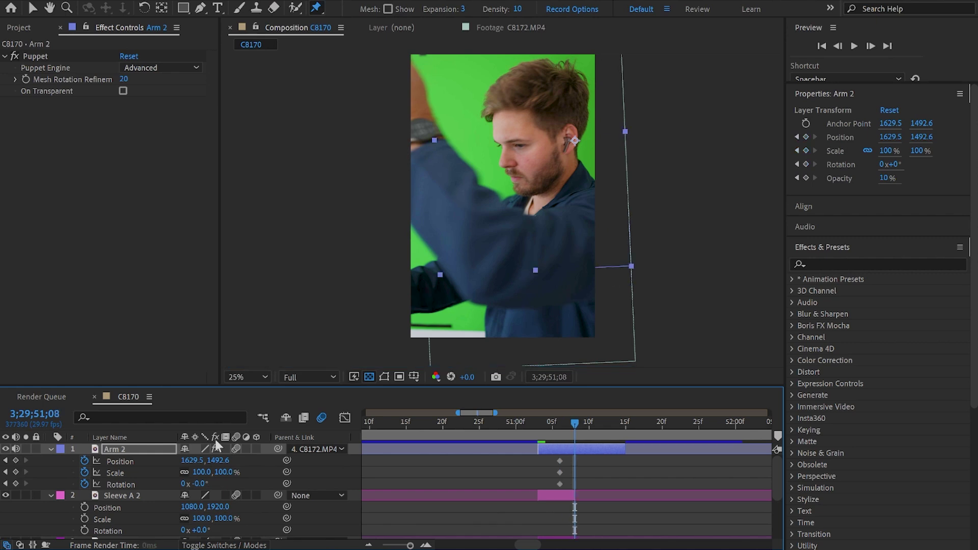
left_click(123, 57)
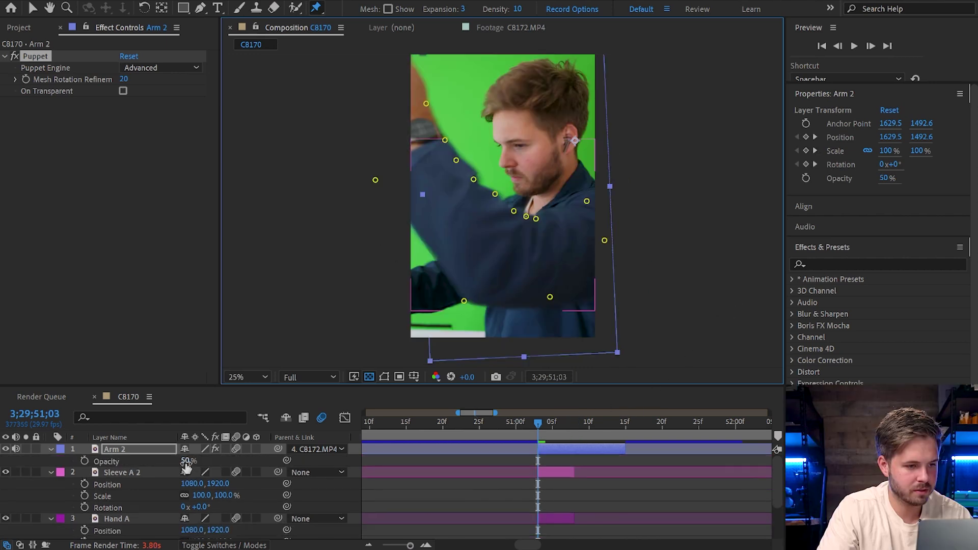
Step: Fade Arm 2 in with opacity keyframes, starting at 10% at 3;29;51;03 and ending at 3;29;51;08
left_click_drag(133, 461, 146, 460)
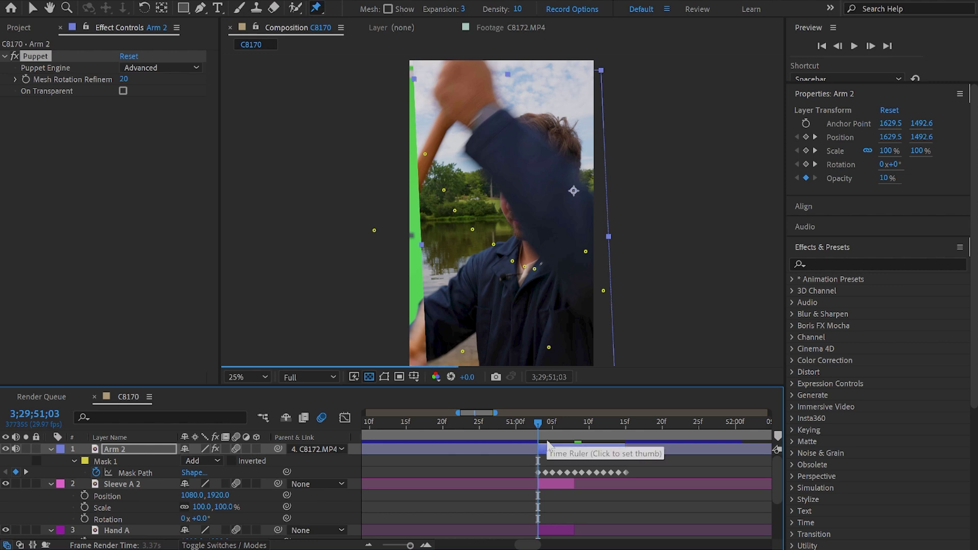
key("t")
left_click(575, 424)
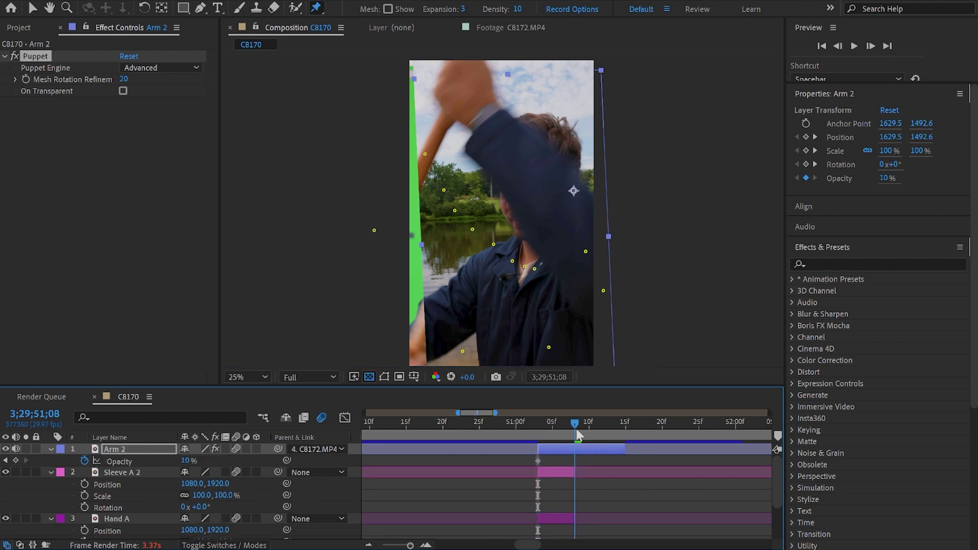
key("ctrl+v")
left_click(553, 425)
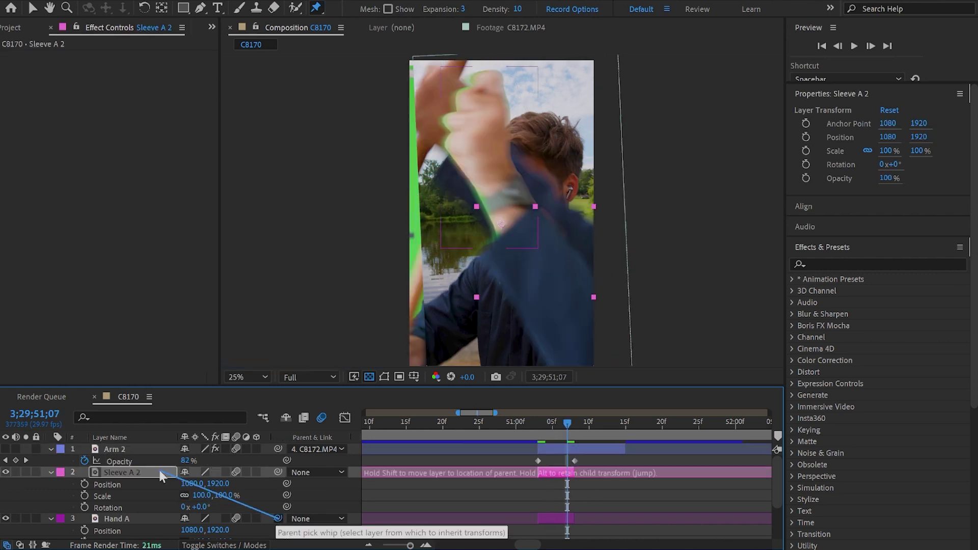
Step: Parent Hand A to Sleeve A 2 and reposition the sleeve over the raised arm at 3;29;51;07
left_click_drag(229, 475, 160, 476)
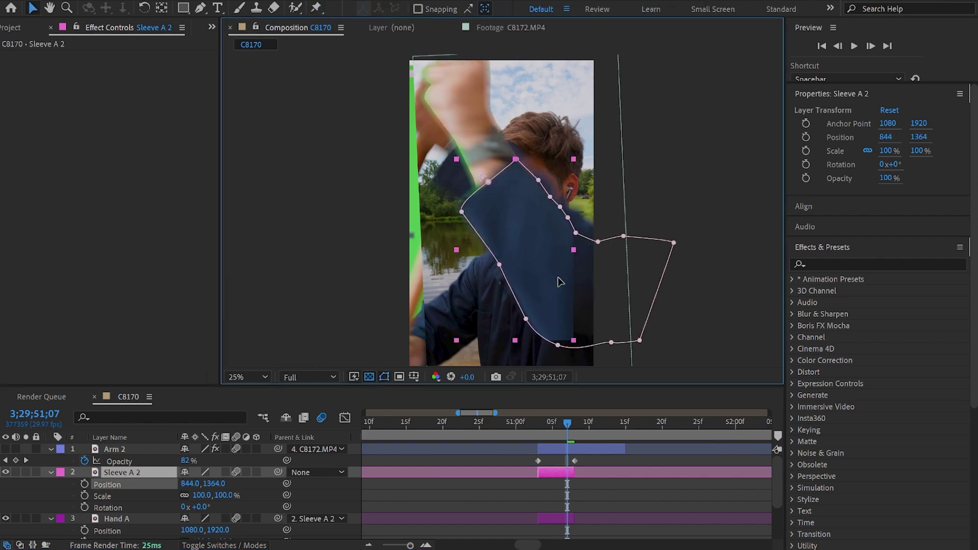
mouse_move(561, 277)
left_mouse_down()
mouse_move(542, 270)
mouse_move(557, 286)
mouse_move(568, 278)
mouse_move(548, 269)
left_mouse_up()
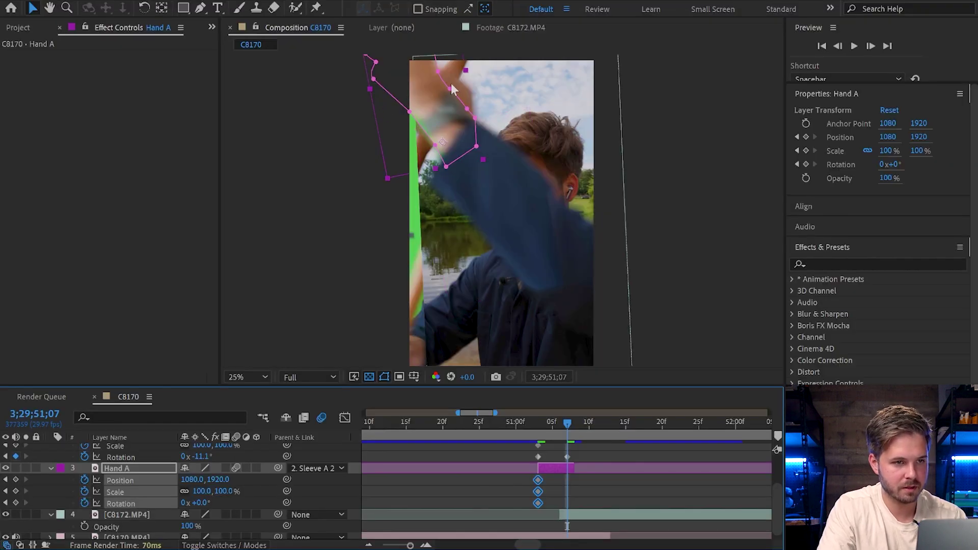
Step: Move Hand A to line up with the footage's hand and reshape it with puppet pins at 3;29;51;07
left_click_drag(463, 131, 504, 214)
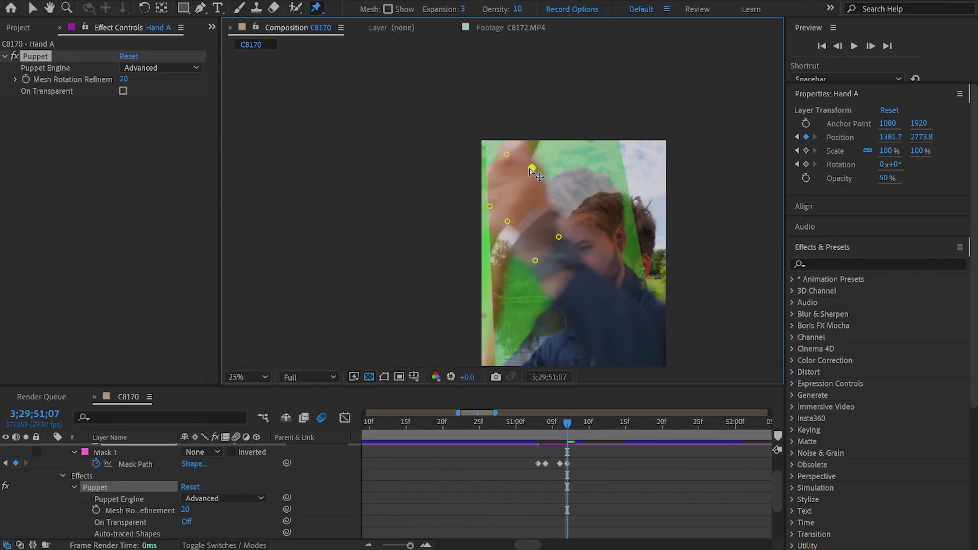
left_click(521, 160)
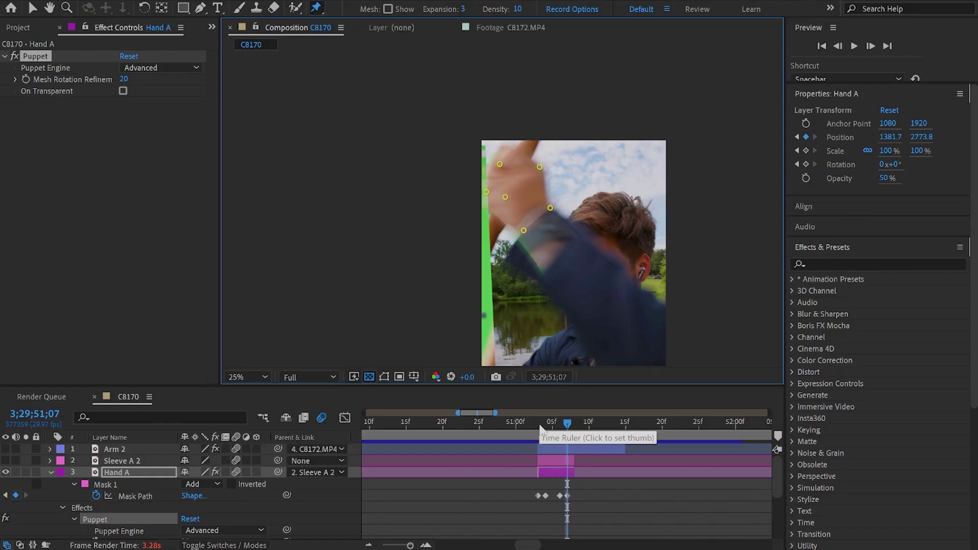
left_click(540, 431)
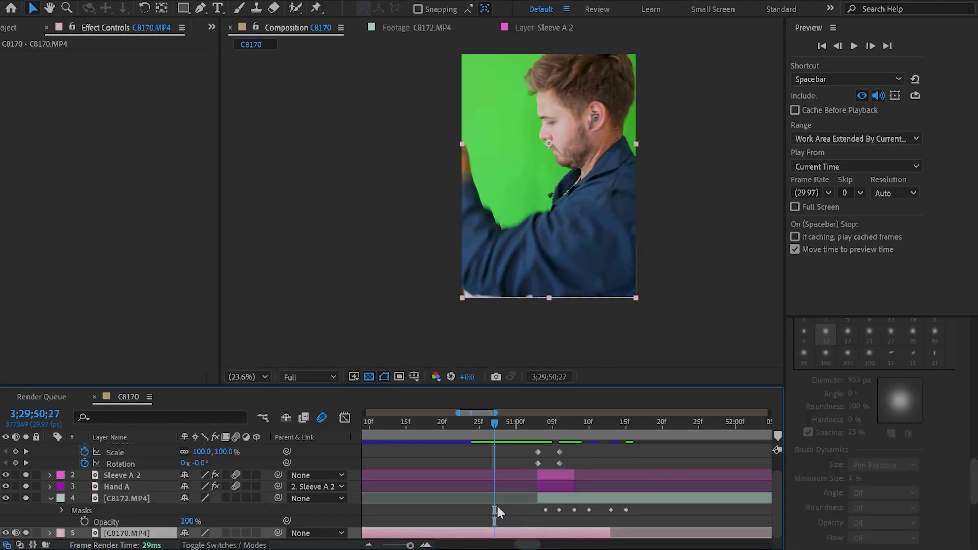
Step: Bring the C8170.MP4 segment forward in the layer stack so it sits above Sleeve A 2
key("ctrl+]")
key("ctrl+]")
key("ctrl+]")
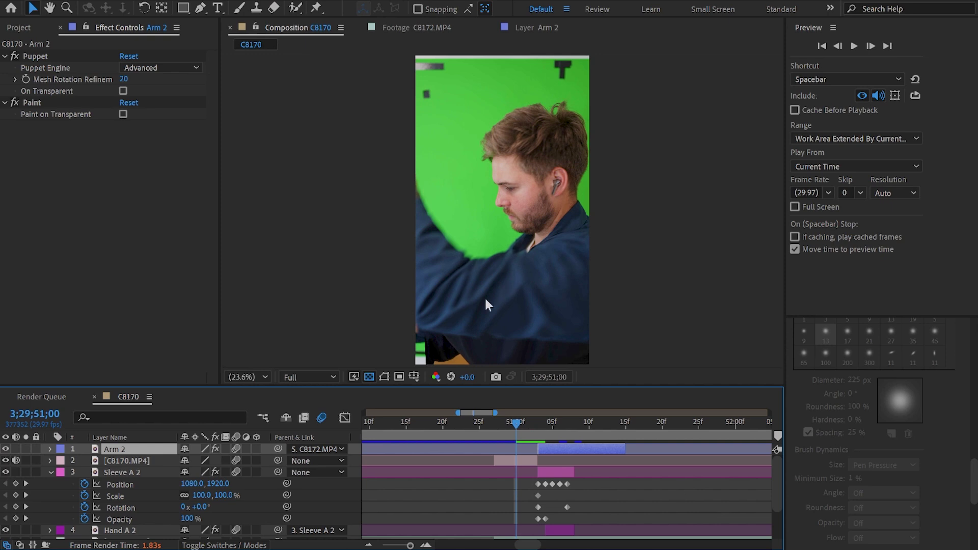
Step: Enable time remapping on the C8172.MP4 background segment and adjust its timing
scroll(478, 290, "down", 3)
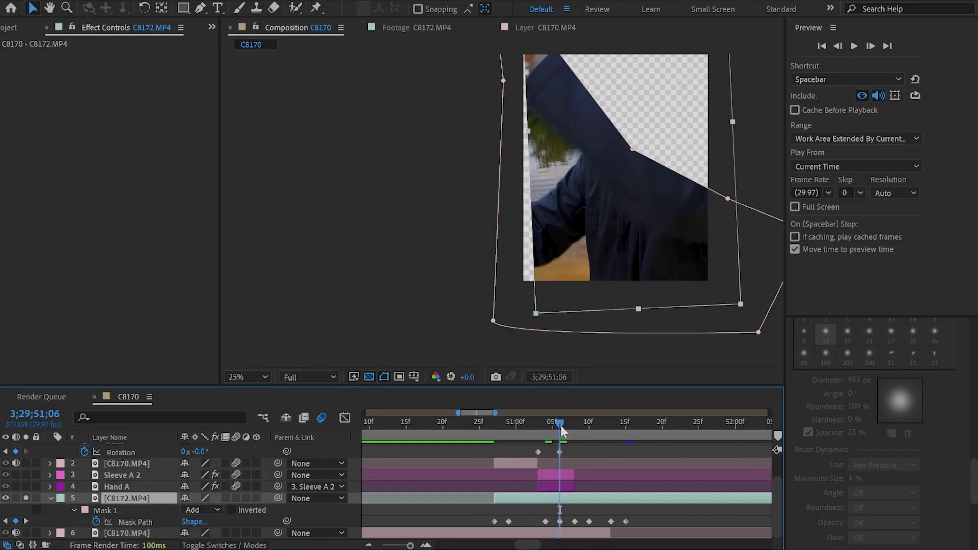
right_click(534, 486)
left_click(724, 159)
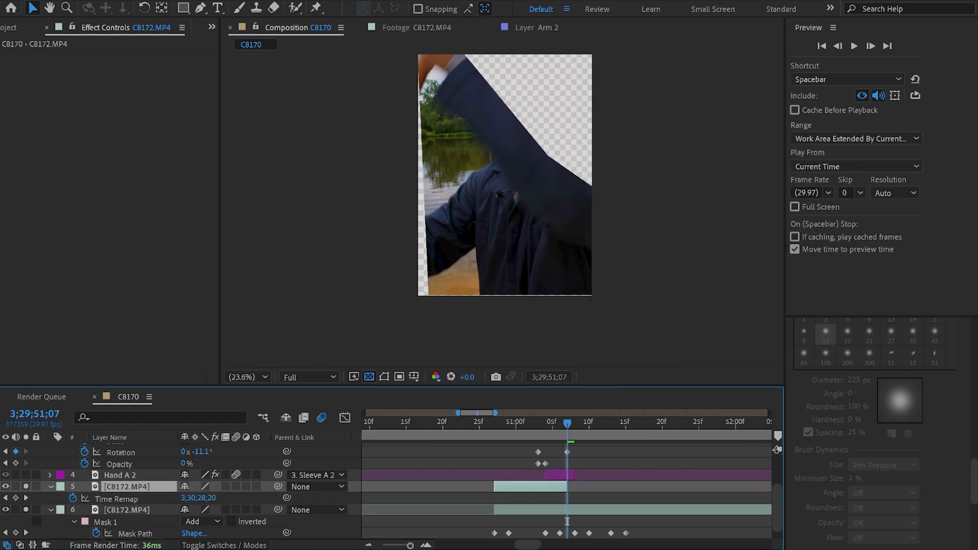
left_click_drag(495, 475, 502, 473)
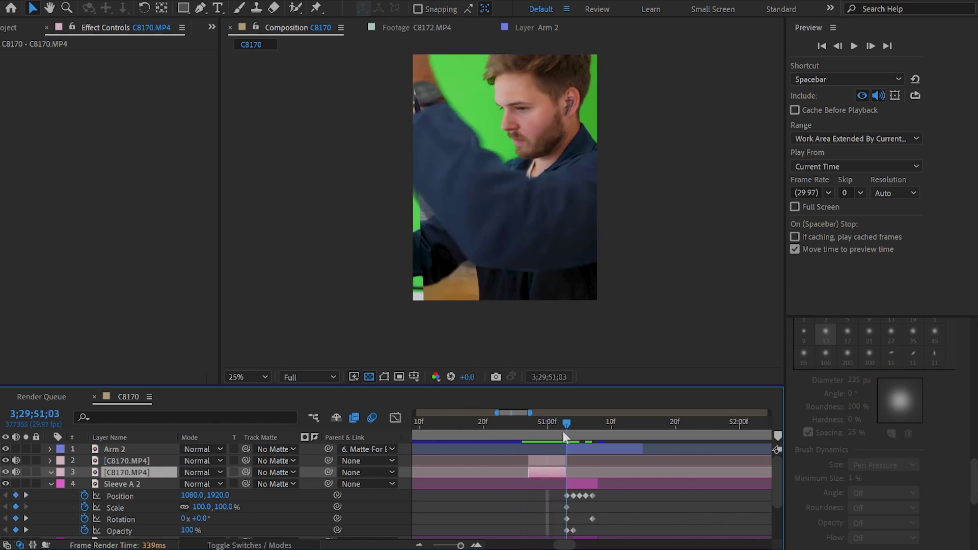
Step: Draw a closed mask around the lower torso on the second C8170.MP4 segment at 3;29;51;02 and keyframe its path
left_click(604, 314)
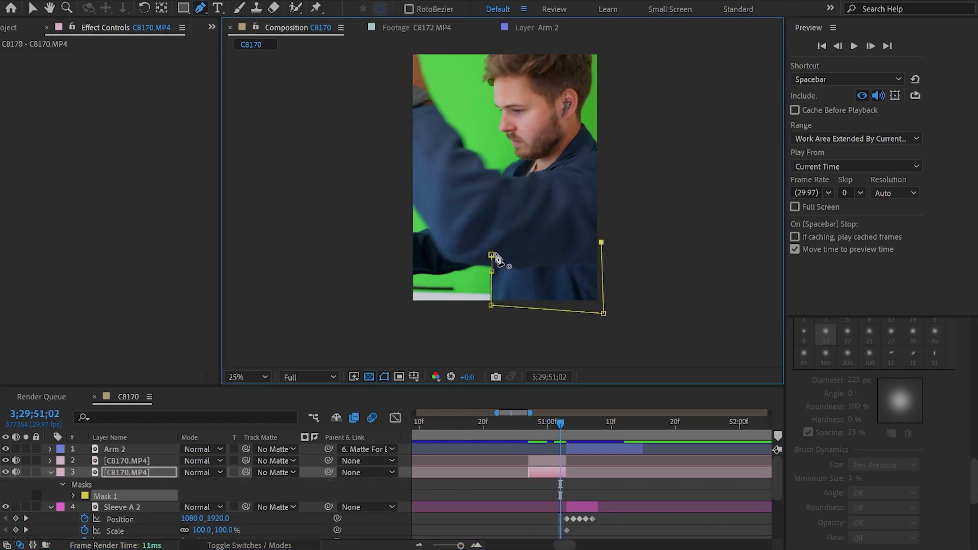
left_click(491, 255)
key("alt+m")
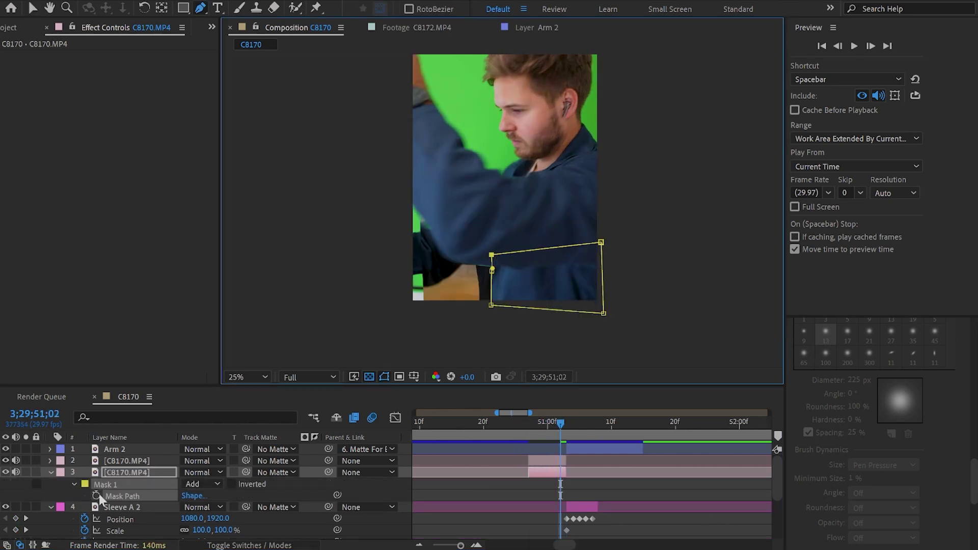
left_click_drag(562, 429, 535, 425)
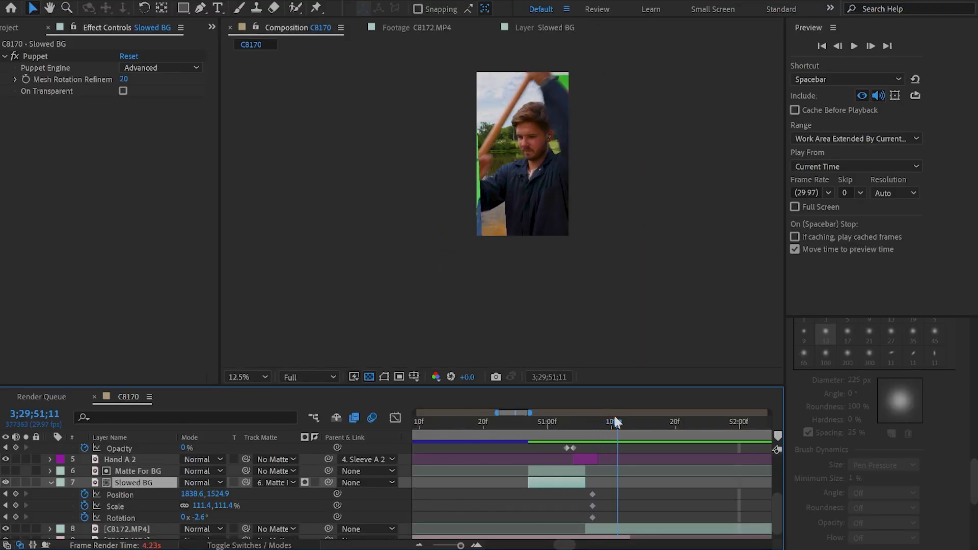
Step: Start keyframing position, scale and rotation on the base C8170.MP4 layer at 3;29;51;05
left_click_drag(614, 419, 602, 416)
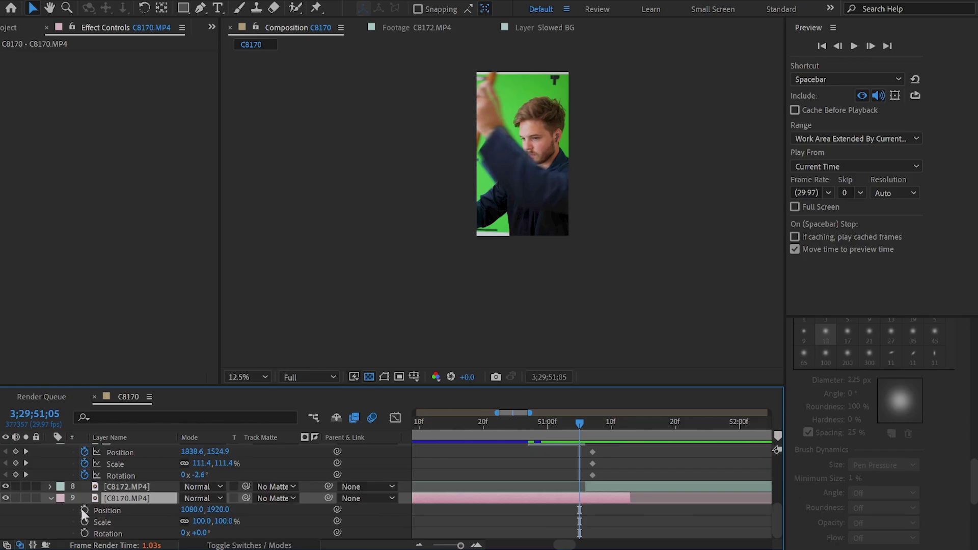
left_click(84, 510)
left_click(84, 522)
left_click(84, 534)
Step: Keyframe the base C8170.MP4 layer at 3;29;51;08 with position 1048.0, 1872.0 and scale 90%
key("Page_Down")
key("Page_Down")
key("Page_Down")
key("Page_Down")
key("Page_Down")
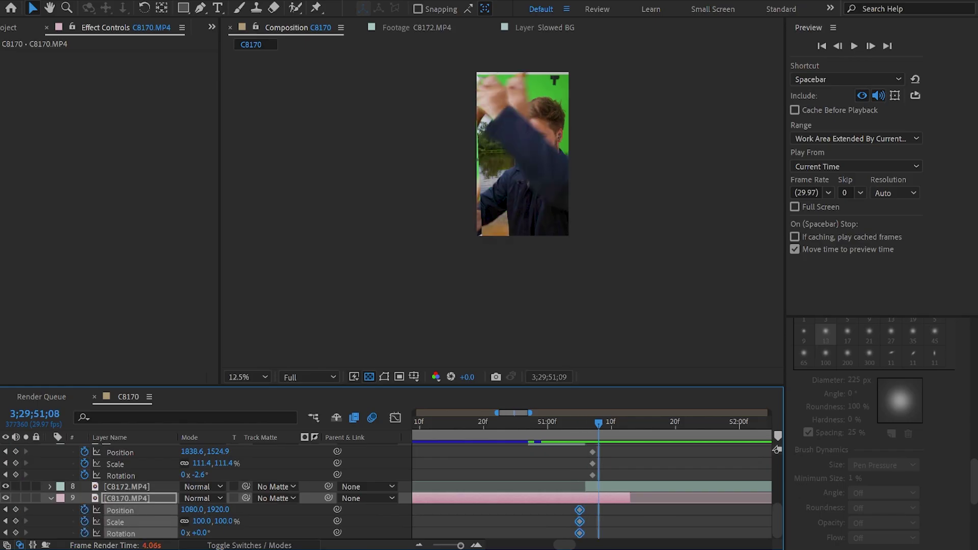
key("Page_Up")
key("Page_Up")
key("Page_Up")
key("Page_Up")
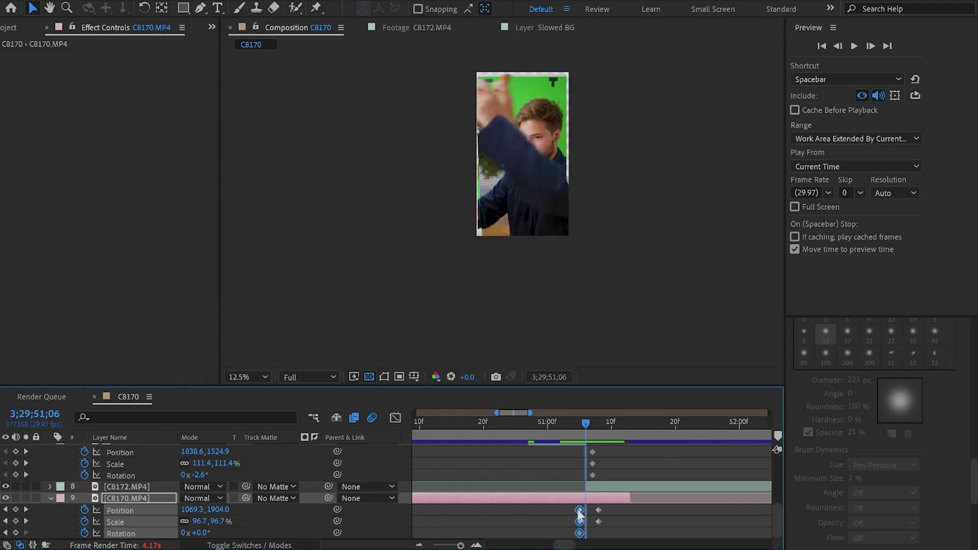
Step: Move the base layer's first position, scale and rotation keyframes to 3;29;51;04, ease them and preview the motion
left_click_drag(579, 511, 573, 511)
key("Page_Down")
key("Page_Down")
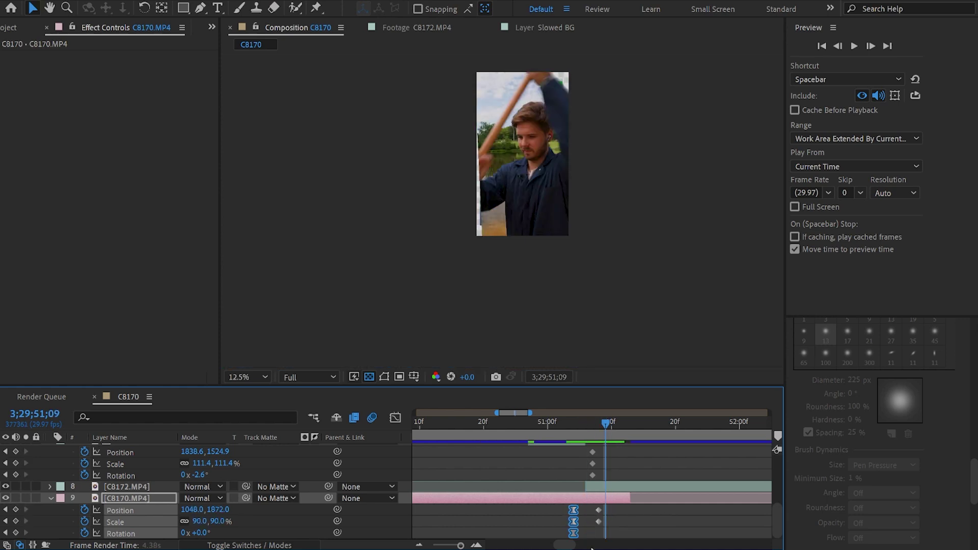
key("Page_Up")
key("Page_Up")
key("Page_Up")
key("Page_Up")
key("space")
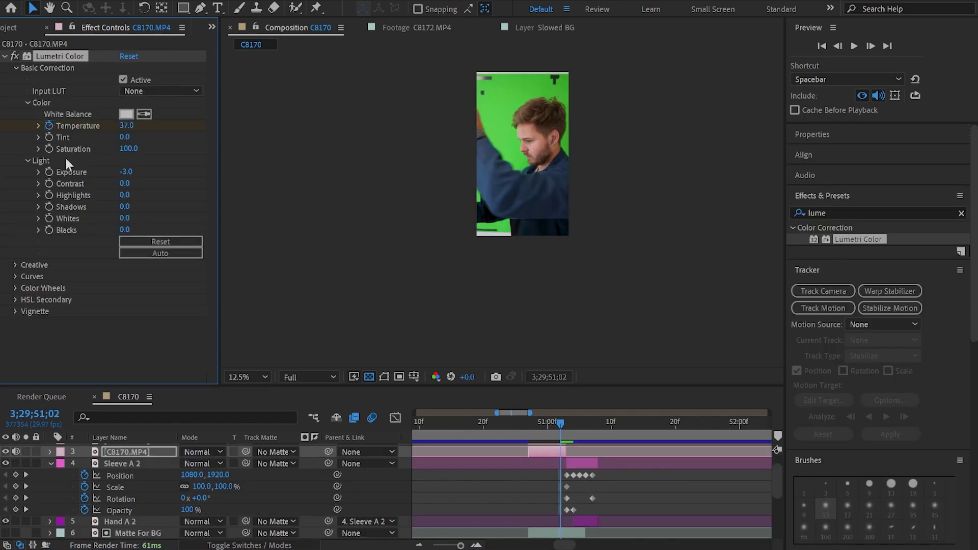
scroll(545, 446, "up", 2)
key("Page_Down")
key("Page_Down")
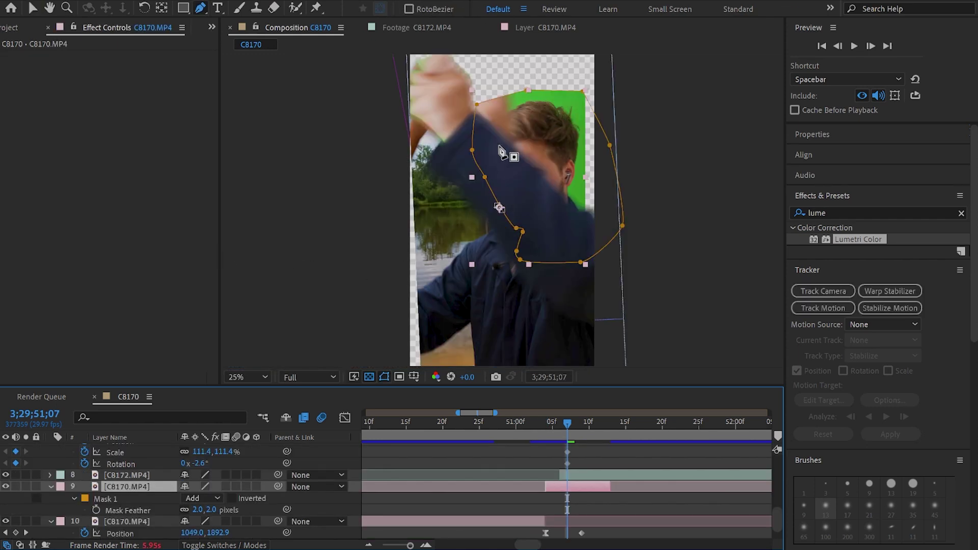
Step: Draw and adjust the mask around the man's head on the trimmed C8170.MP4 layer
key("v")
left_click_drag(472, 150, 496, 148)
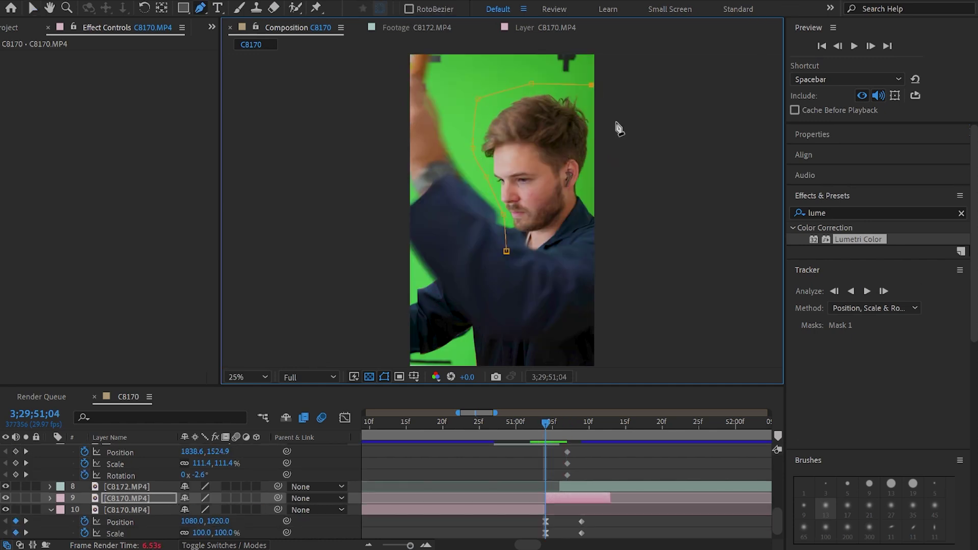
left_click(512, 258)
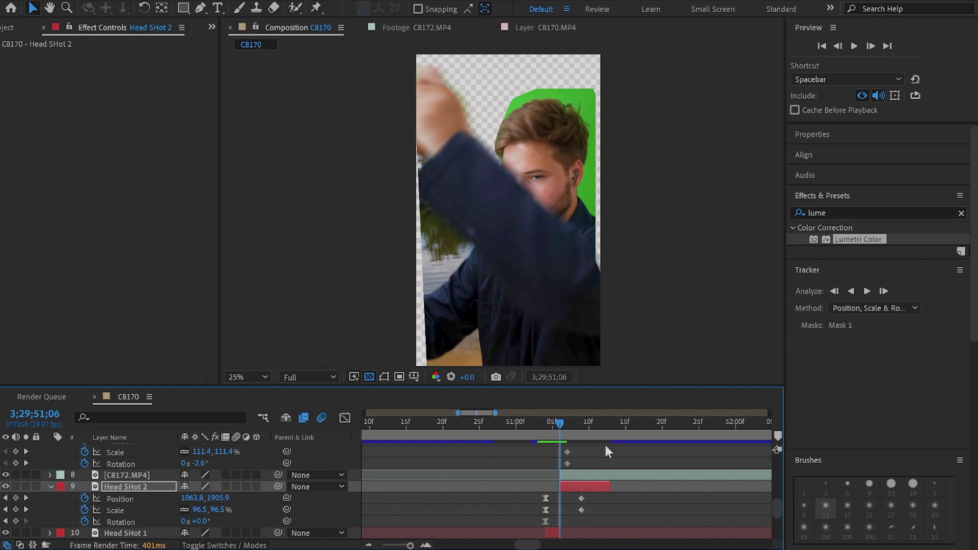
Step: Step through the frames from 3;29;51;06 to check the head and arm transition into the lake footage
key("Page_Down")
key("Page_Down")
key("Page_Down")
key("Page_Down")
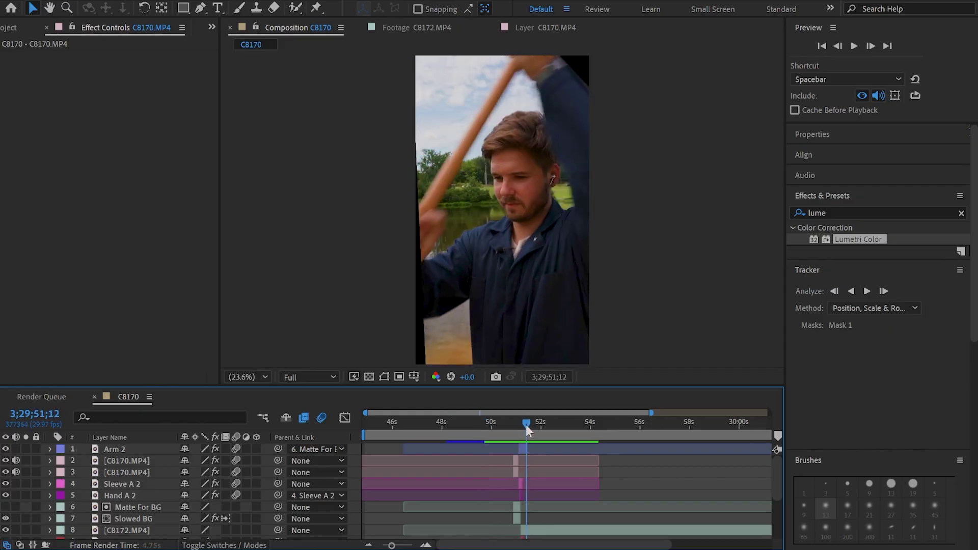
mouse_move(526, 425)
left_mouse_down()
mouse_move(513, 423)
mouse_move(522, 420)
left_mouse_up()
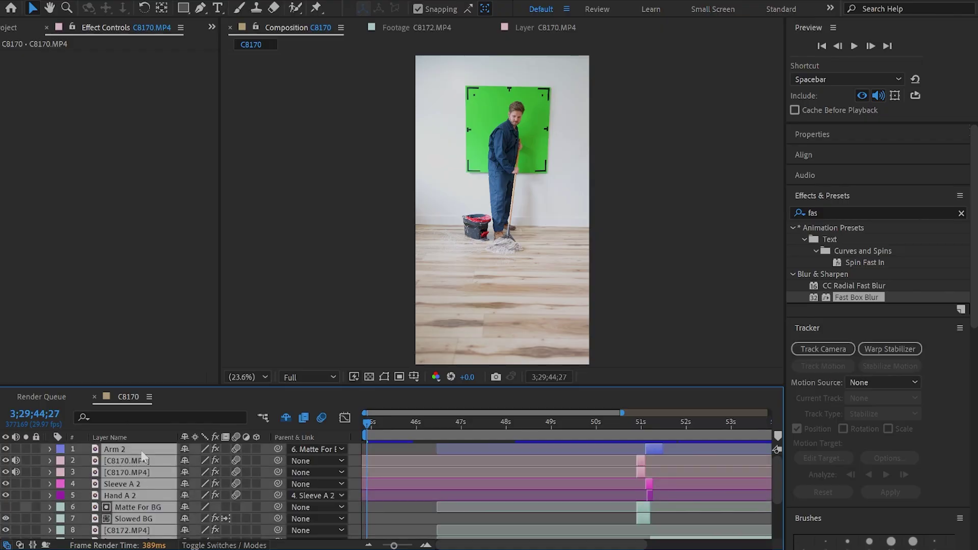
Step: Pre-compose all the layers into a composition named Base Fot Tracking
key("ctrl+shift+c")
type("Base Fat Bu")
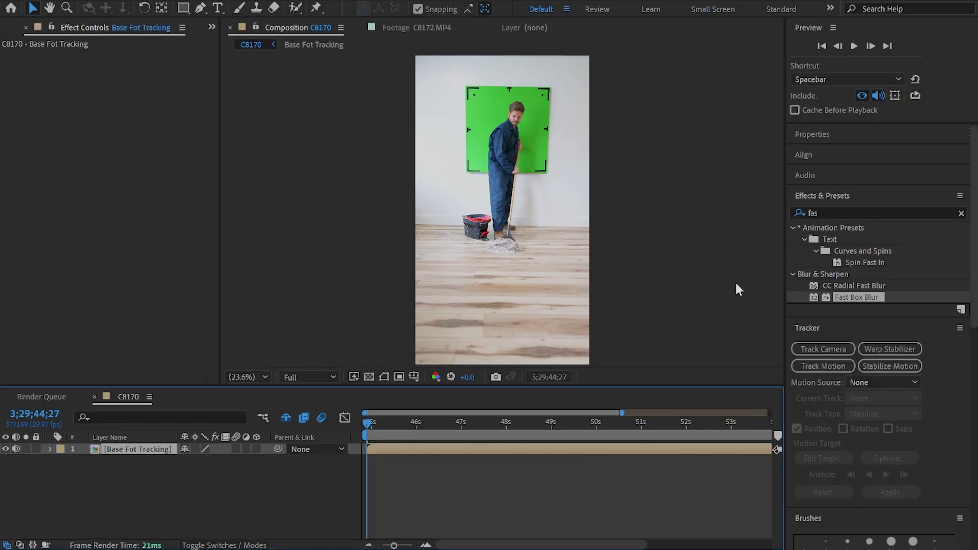
Step: Find the Mocha AE effect, apply it to the Base Fot Tracking layer and launch Mocha
left_click(866, 214)
type("mocha")
left_click(841, 240)
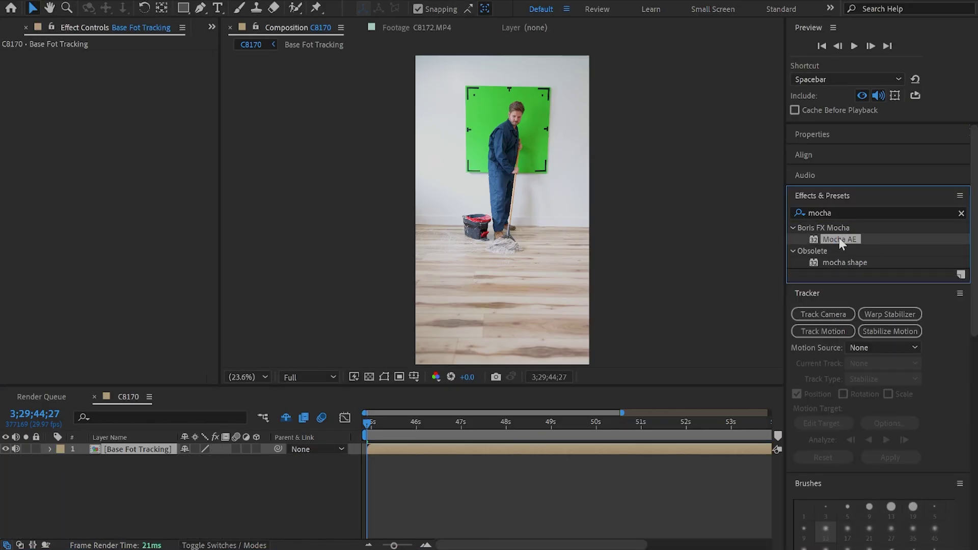
left_click(61, 91)
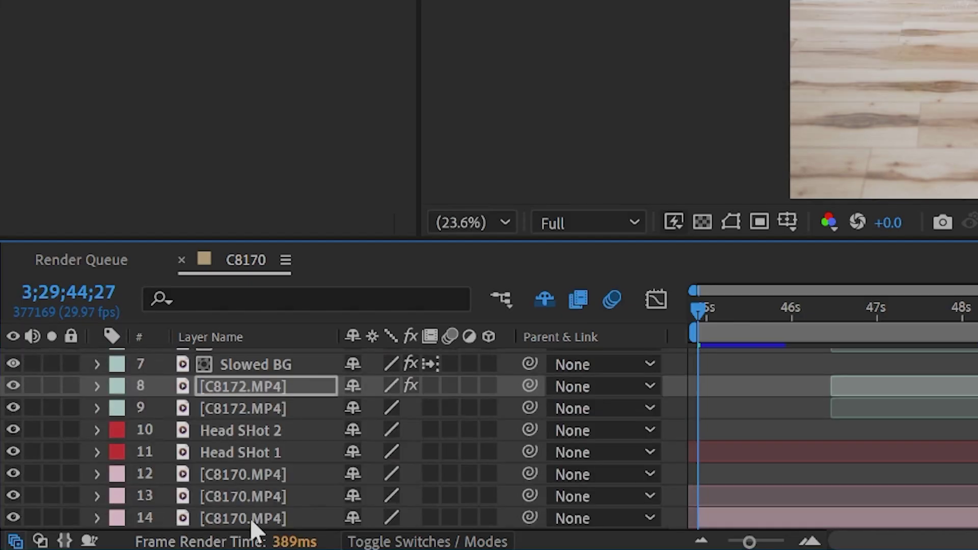
scroll(251, 401, "up", 3)
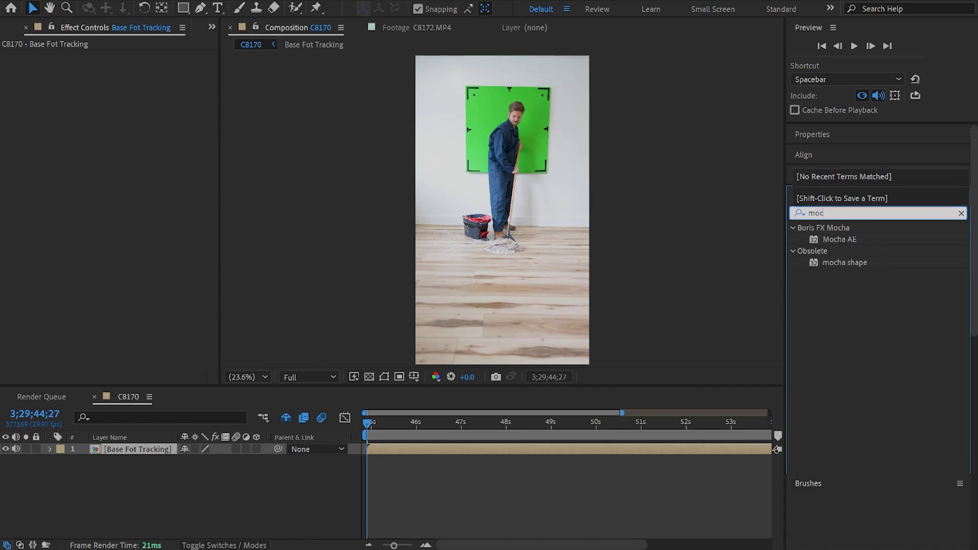
type("ha")
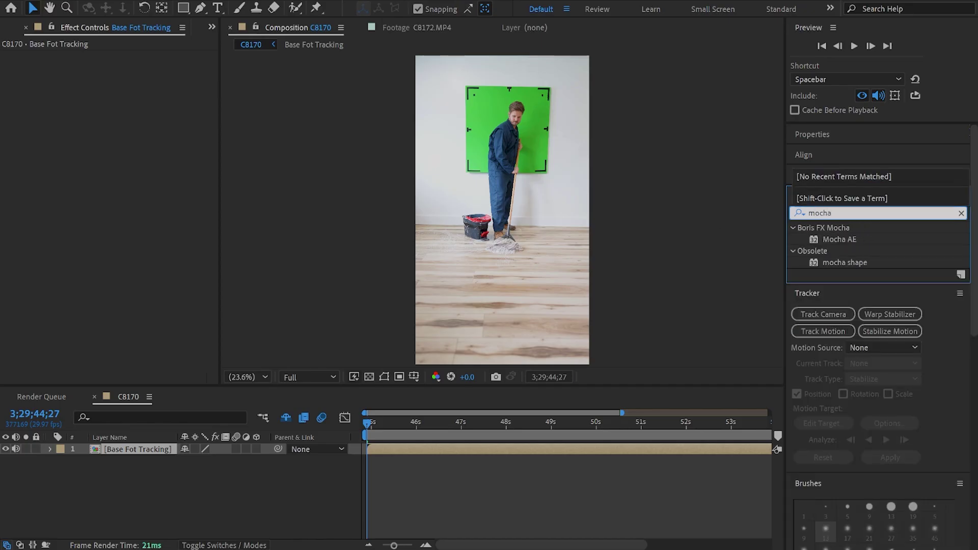
double_click(839, 240)
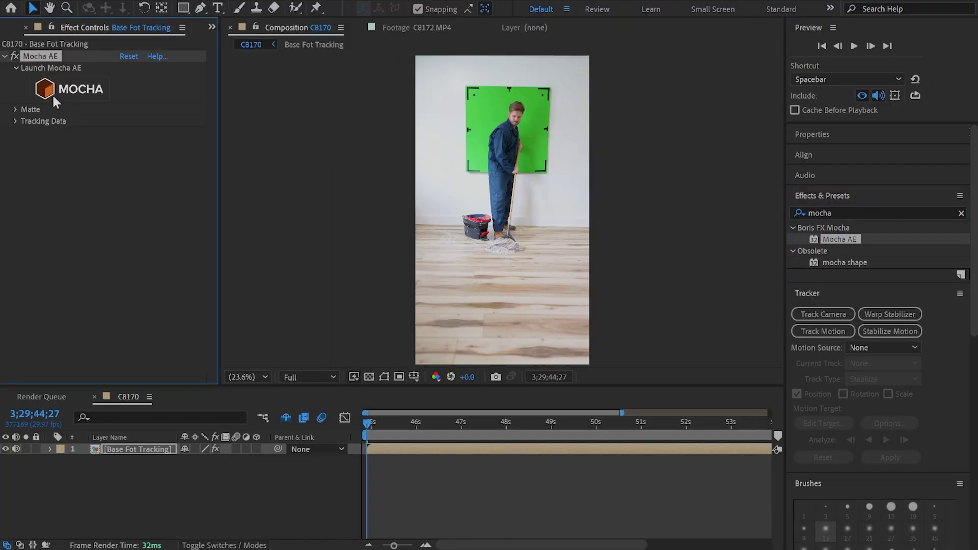
left_click(53, 100)
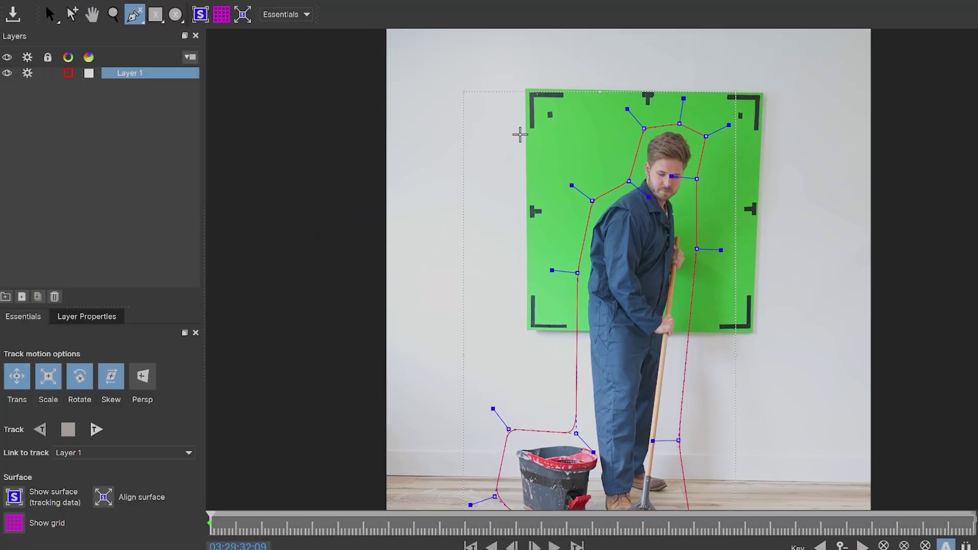
Step: Outline the green board's upper-left corner marker and top-edge T marker with X-splines in a new layer
left_click(521, 134)
left_click(540, 135)
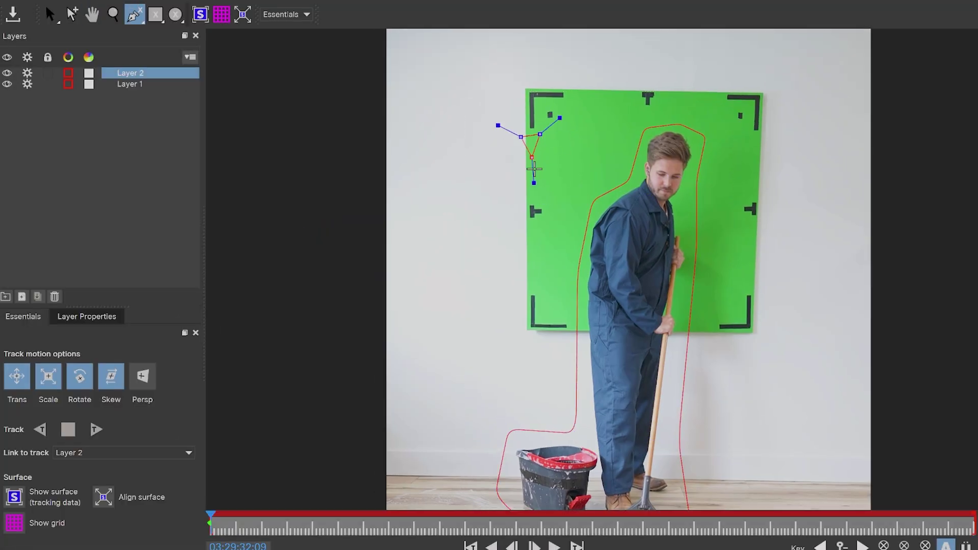
right_click(520, 86)
left_click(133, 14)
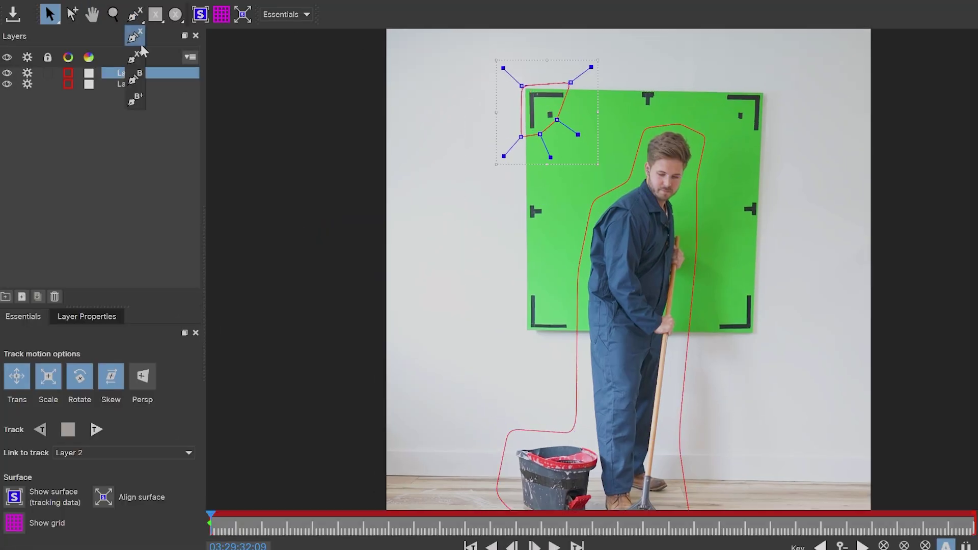
left_click(640, 87)
left_click(658, 97)
left_click(650, 110)
right_click(638, 102)
Step: Add an X-spline around the green board's upper-right corner marker to the marker layer
left_click(134, 15)
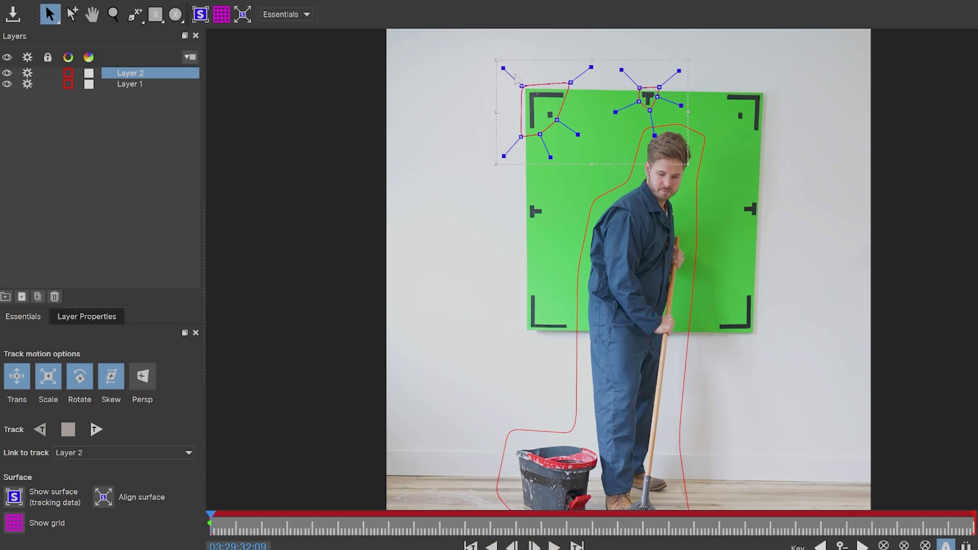
left_click(764, 140)
left_click(752, 137)
left_click(722, 104)
left_click(725, 87)
left_click(769, 88)
right_click(769, 89)
Step: Add an X-spline around the T marker on the board's right edge
left_click(133, 14)
left_click(760, 222)
left_click(744, 220)
left_click(739, 206)
left_click(759, 194)
right_click(759, 194)
Step: Add an X-spline around the green board's lower-right corner marker
left_click(134, 14)
left_click(753, 339)
left_click(717, 340)
left_click(719, 318)
left_click(759, 288)
right_click(759, 288)
Step: Add an X-spline around the T marker on the board's left edge
left_click(133, 14)
left_click(522, 223)
left_click(545, 219)
left_click(543, 198)
left_click(522, 198)
right_click(522, 199)
Step: Outline the green board's lower-left corner marker with another X-spline
left_click(134, 14)
left_click(526, 292)
left_click(543, 291)
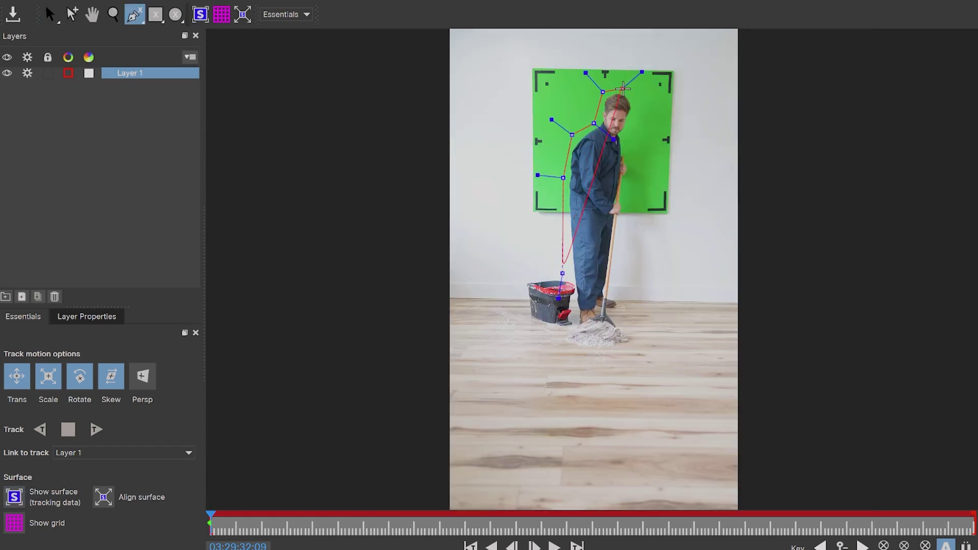
Step: Rename the layer listed above Picture as Janitor
key("s")
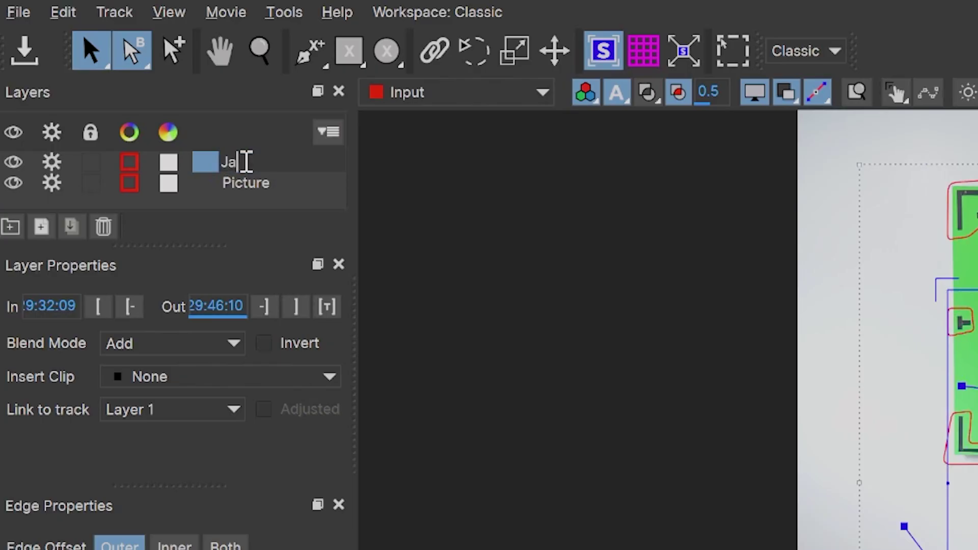
type("itor")
key("Return")
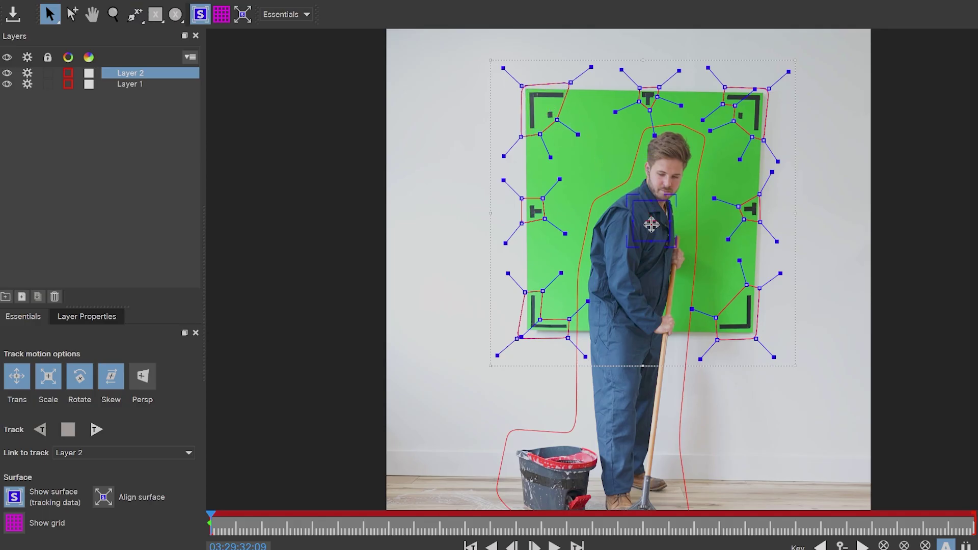
Step: Fit the tracking surface to the green board's corners and track the marker layer forward
left_click_drag(676, 194, 737, 125)
left_click_drag(676, 248, 752, 331)
left_click_drag(627, 193, 521, 86)
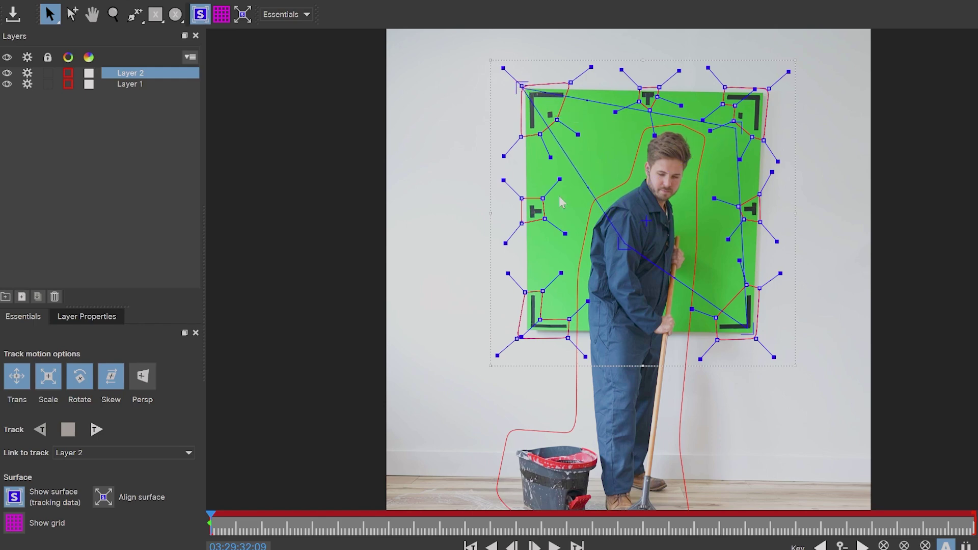
scroll(591, 255, "up", 3)
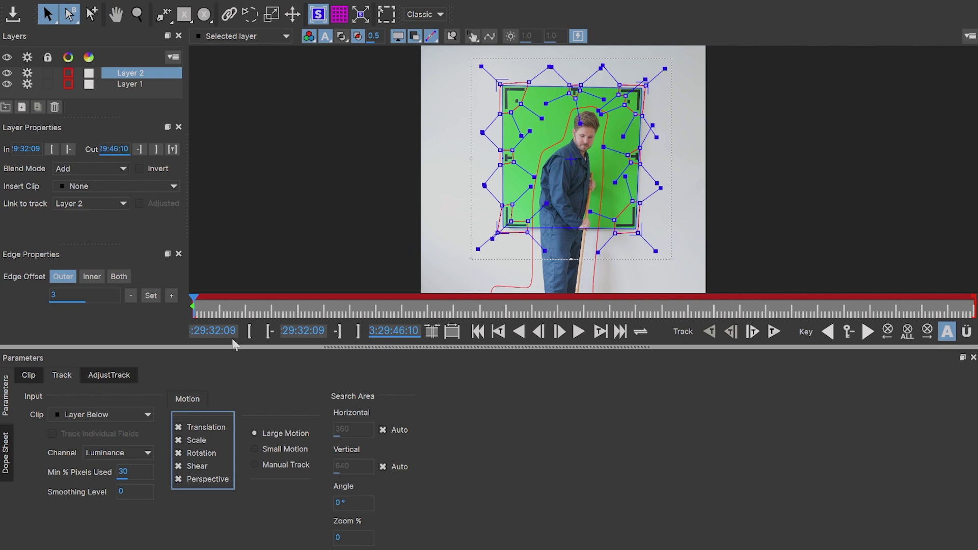
left_click(773, 332)
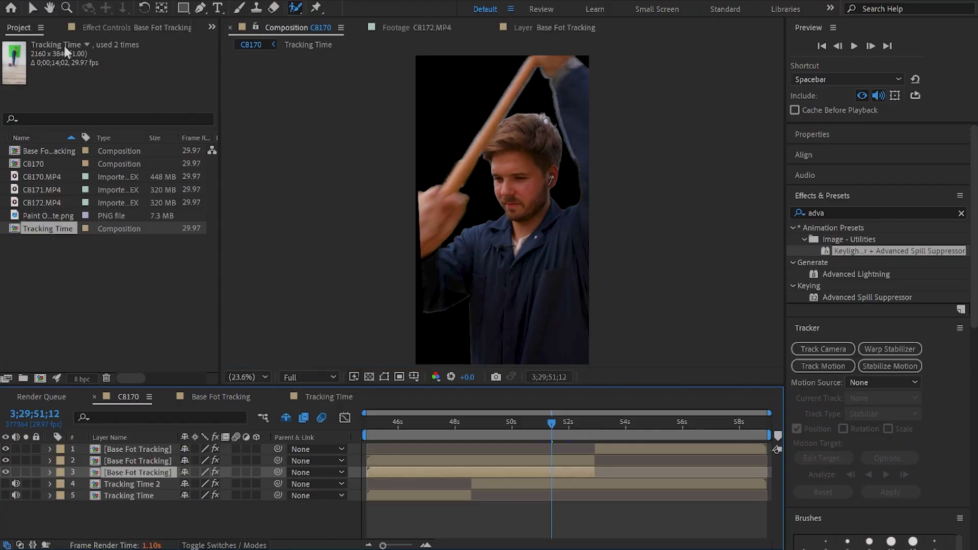
Step: Remove all effects from the third Base Fot Tracking layer in the C8170 composition
left_click(103, 26)
left_click(65, 59)
key("ctrl+a")
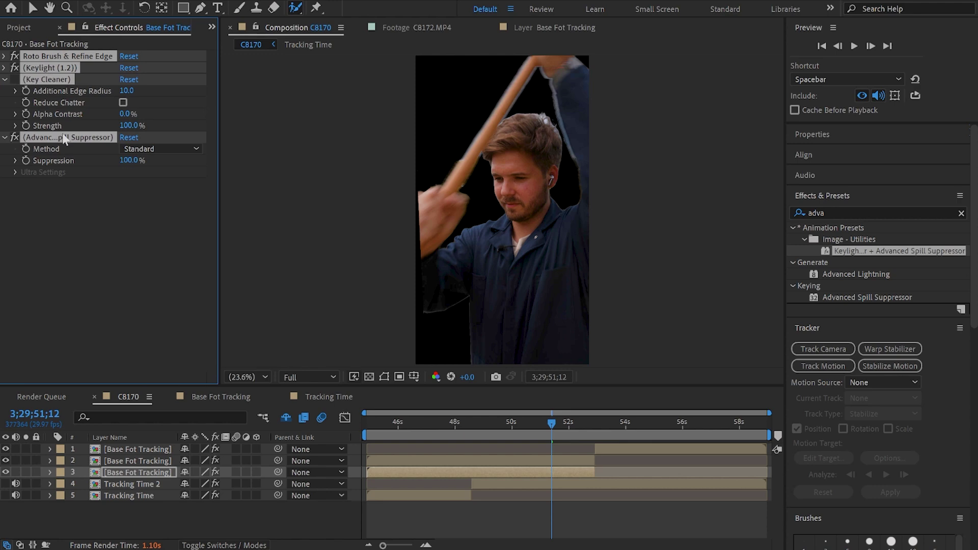
key("Delete")
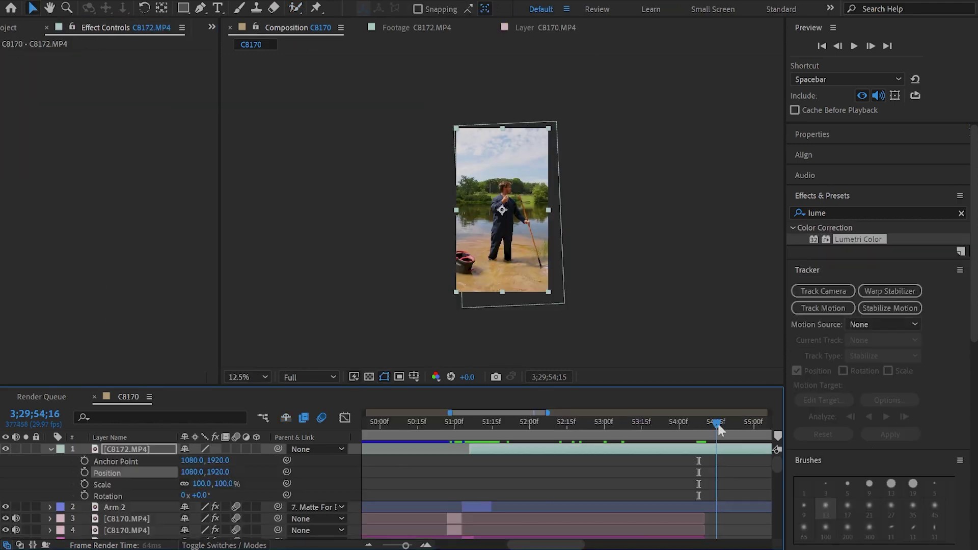
Step: Send a frame of the C8172.MP4 lake footage to the render queue and set its JPEG output in the Videos folder
mouse_move(717, 422)
left_mouse_down()
mouse_move(679, 424)
mouse_move(717, 427)
left_mouse_up()
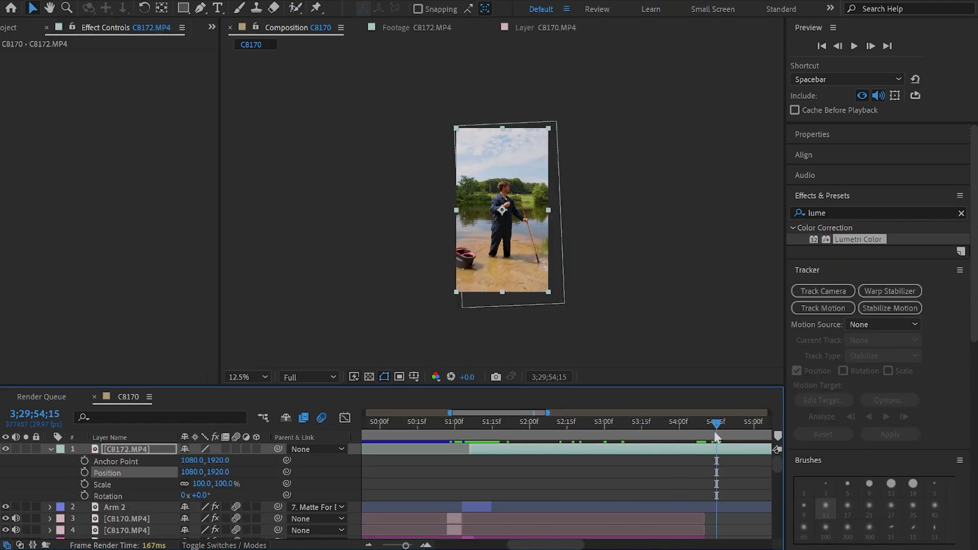
key("ctrl+m")
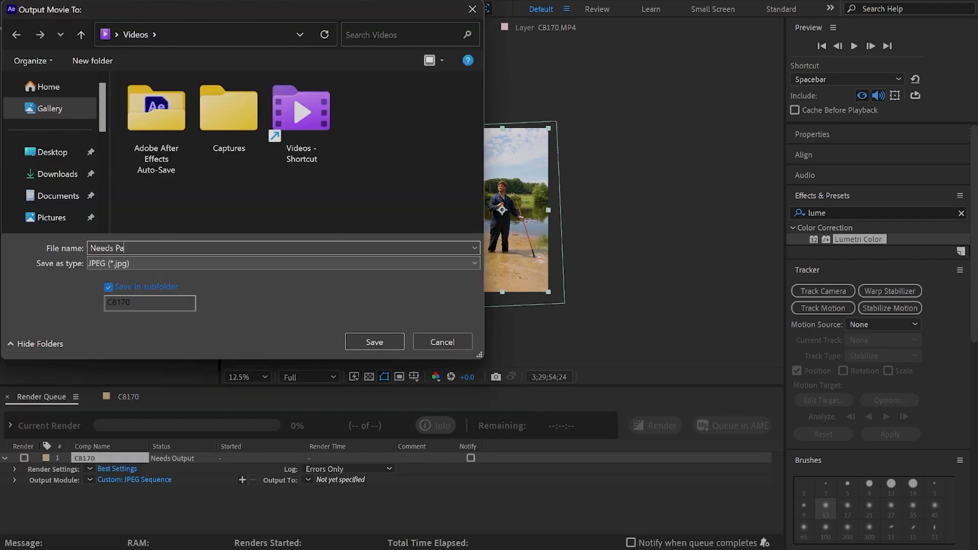
left_click(378, 343)
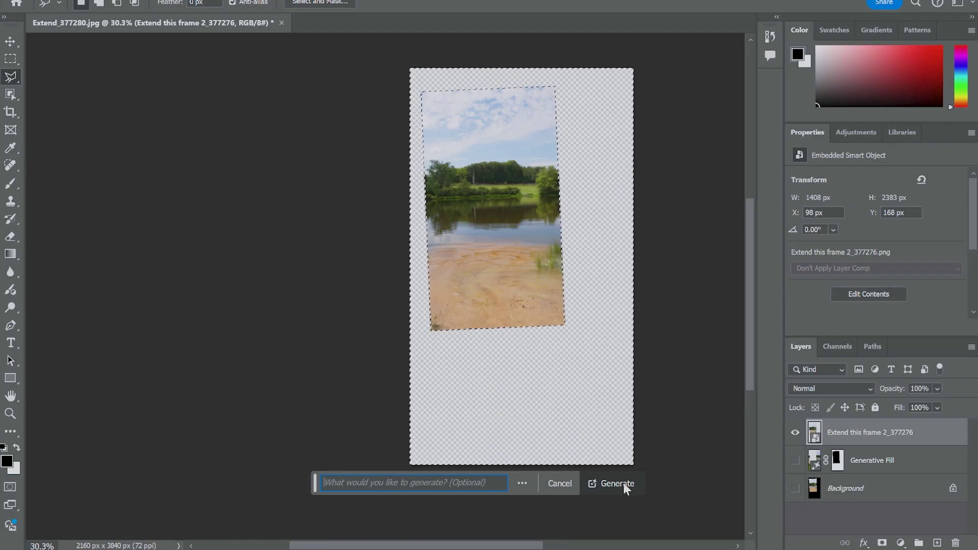
Step: In Photoshop, generate a fill without a prompt for the empty selection around the tilted lake image
left_click(624, 484)
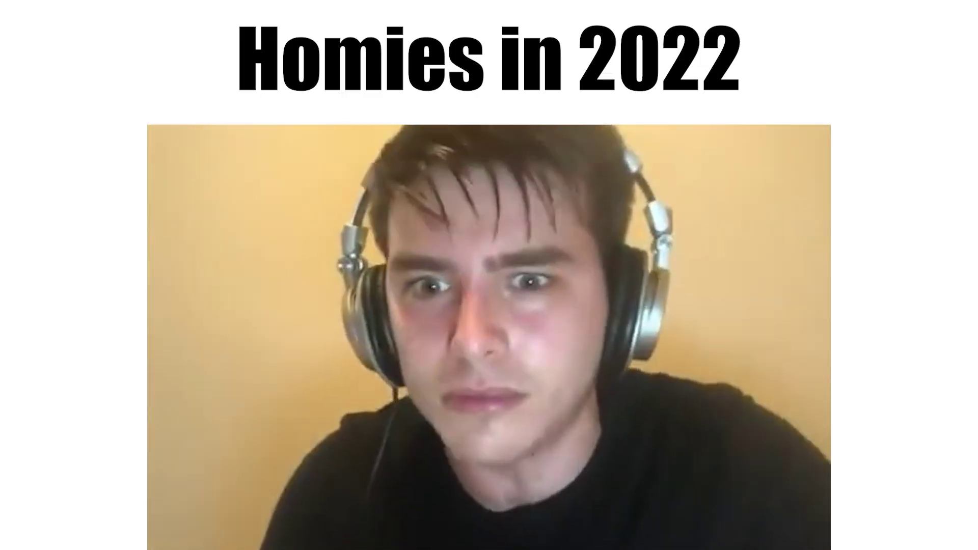
Step: Place Paint OUt BG Complete.png between the second and third Base Fot Tracking layers and compare the frame with it hidden and shown
left_click_drag(55, 217, 79, 268)
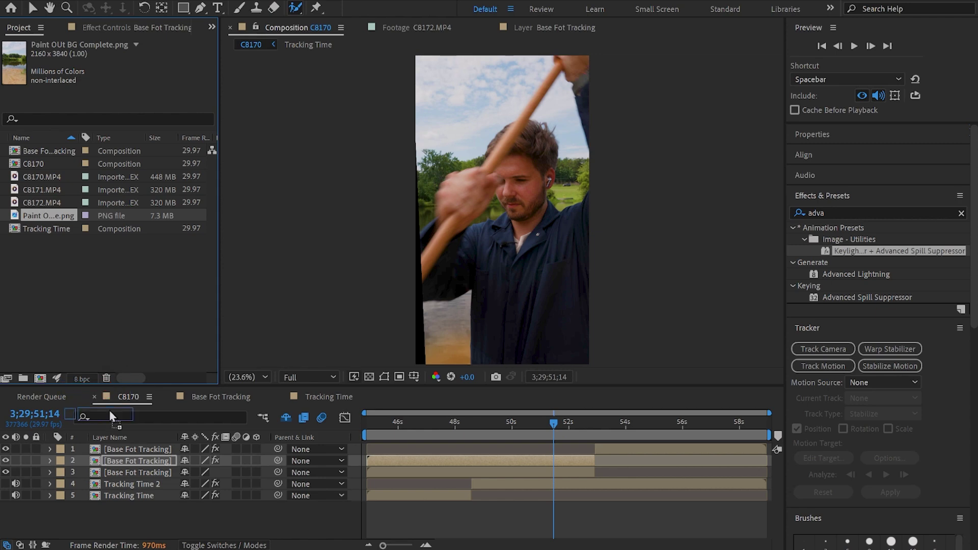
left_click_drag(109, 410, 118, 472)
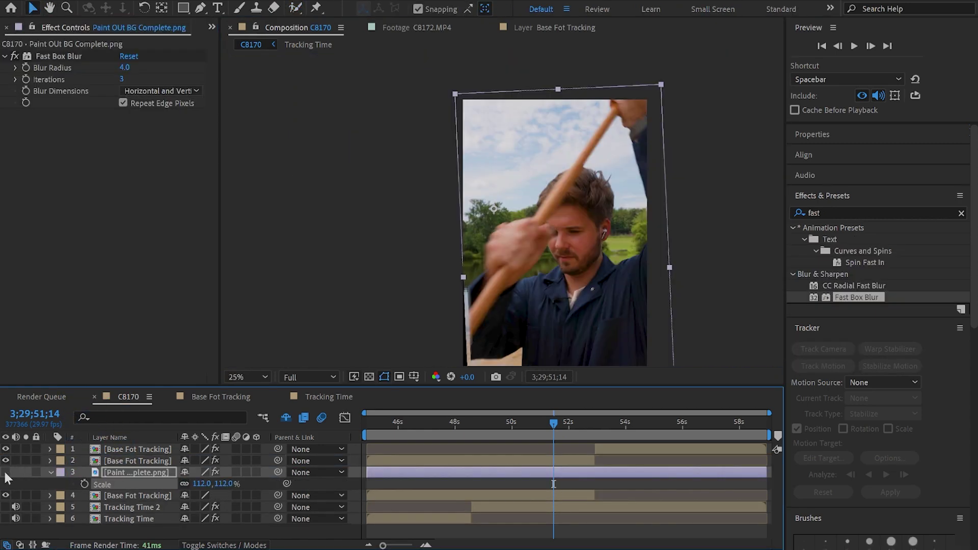
left_click(6, 472)
left_click(5, 473)
Step: Reveal the painted background layer's opacity and add a null object to the composition
key("t")
key("ctrl+alt+shift+y")
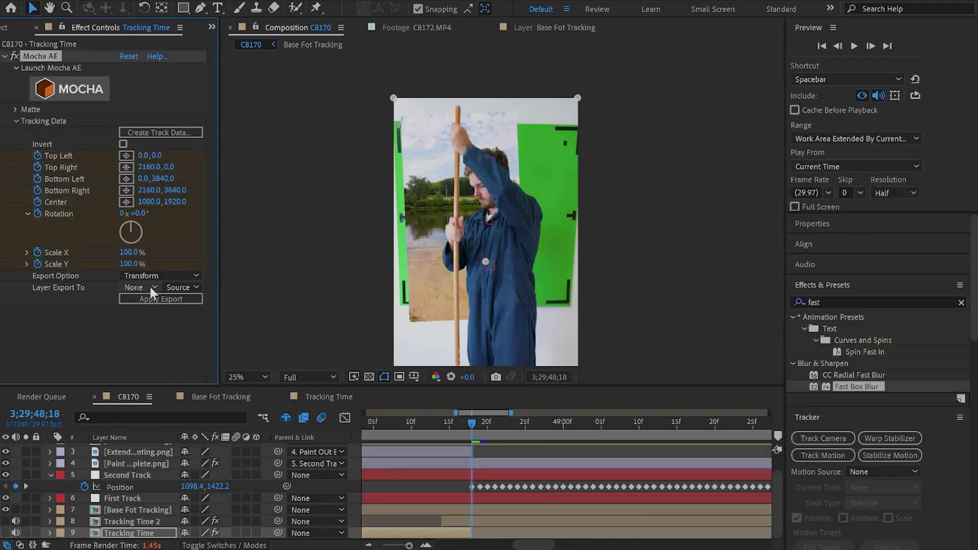
Step: Choose the target layer for the Mocha AE transform export on the Tracking Time layer
left_click(140, 287)
left_click(186, 409)
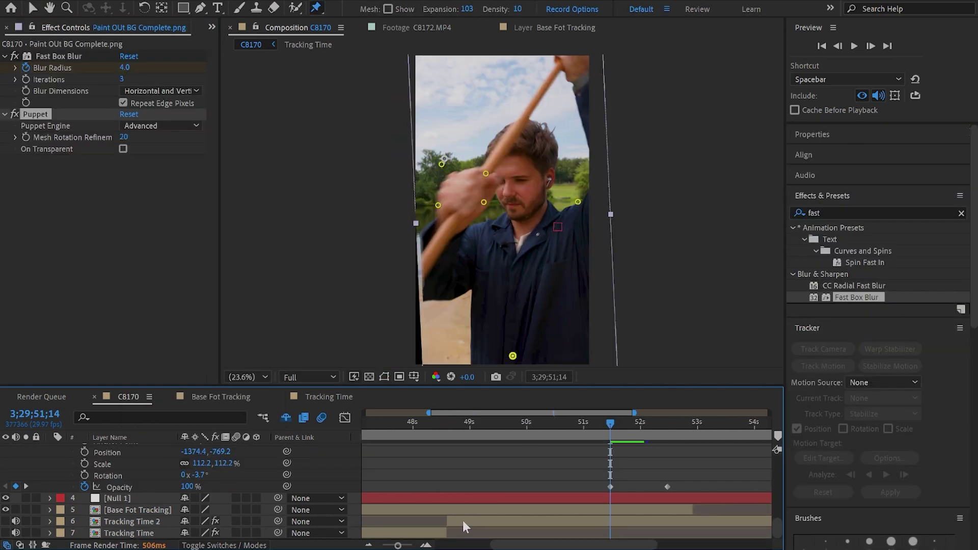
Step: Preview the C8170 composition from the start of the Tracking Time 2 layer
left_click(462, 521)
left_click(448, 428)
key("space")
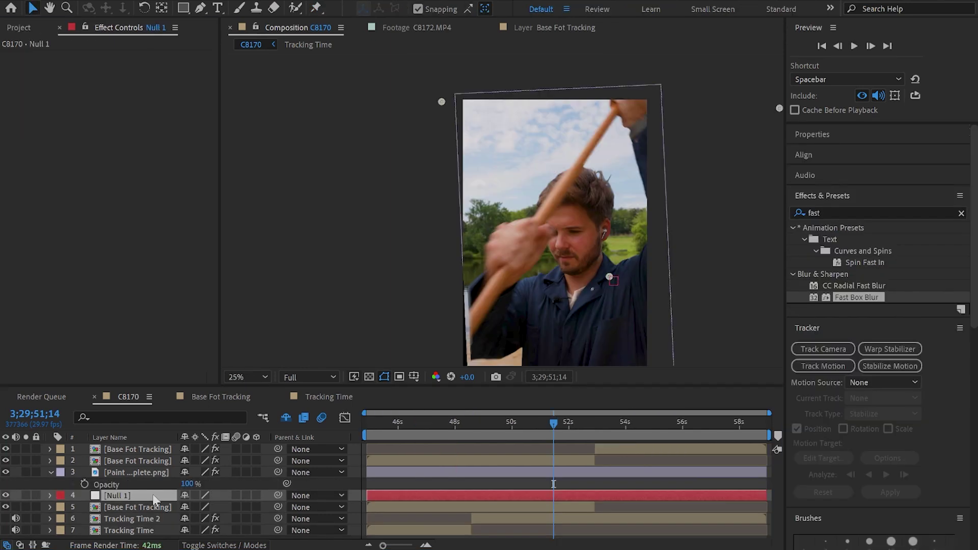
Step: Parent the Paint OUt BG Complete.png layer to Null 1
left_click(154, 474)
left_click_drag(281, 474, 149, 492)
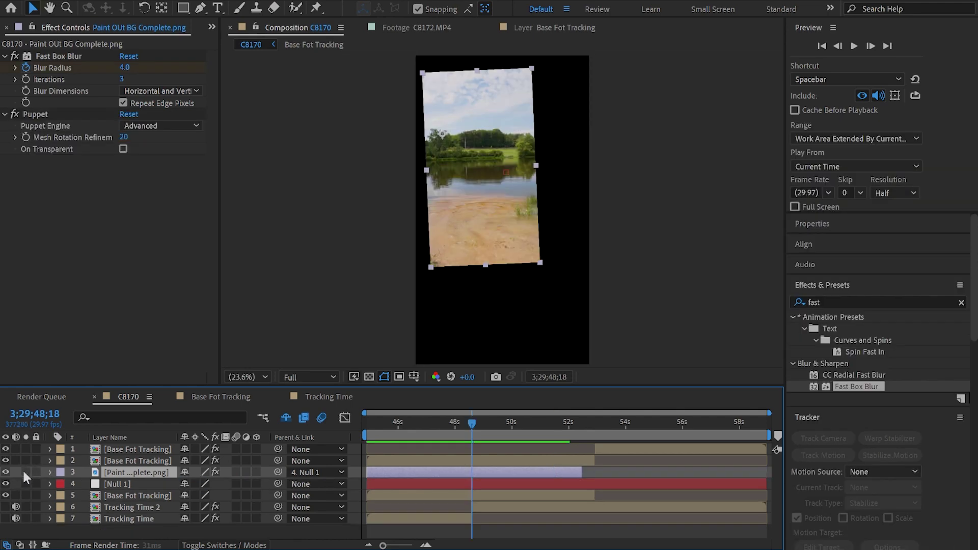
Step: Turn off solo for the painted background layer and add Extended_Painting.png directly above it
left_click(25, 472)
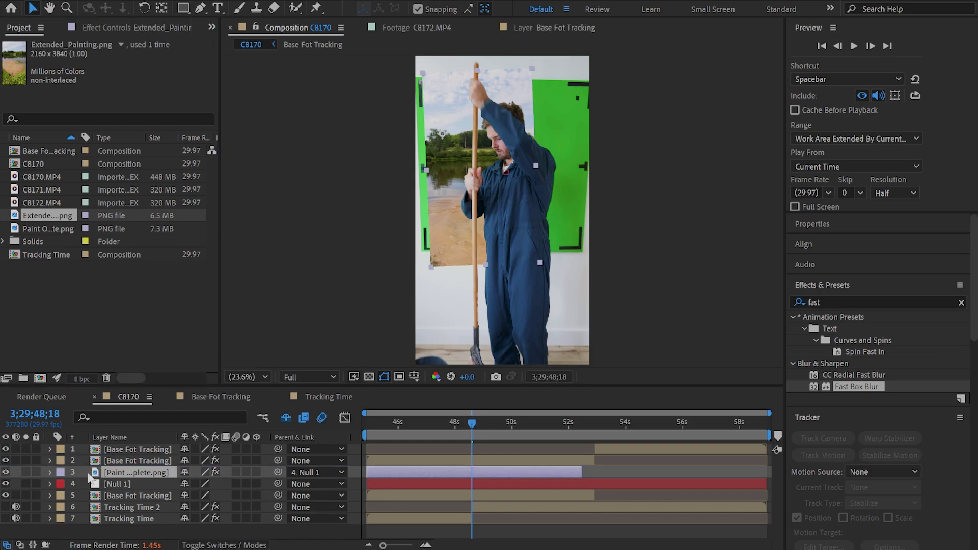
left_click_drag(89, 478, 91, 474)
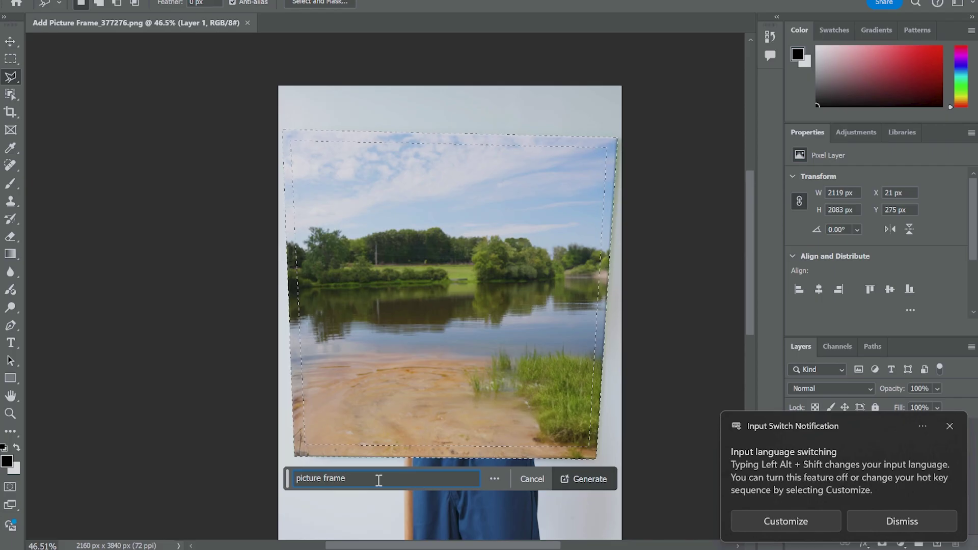
Step: Generate a frame around the lake image in Photoshop with the prompt "picture frame" and place Completed Frame.png in the C8170 timeline
key("Return")
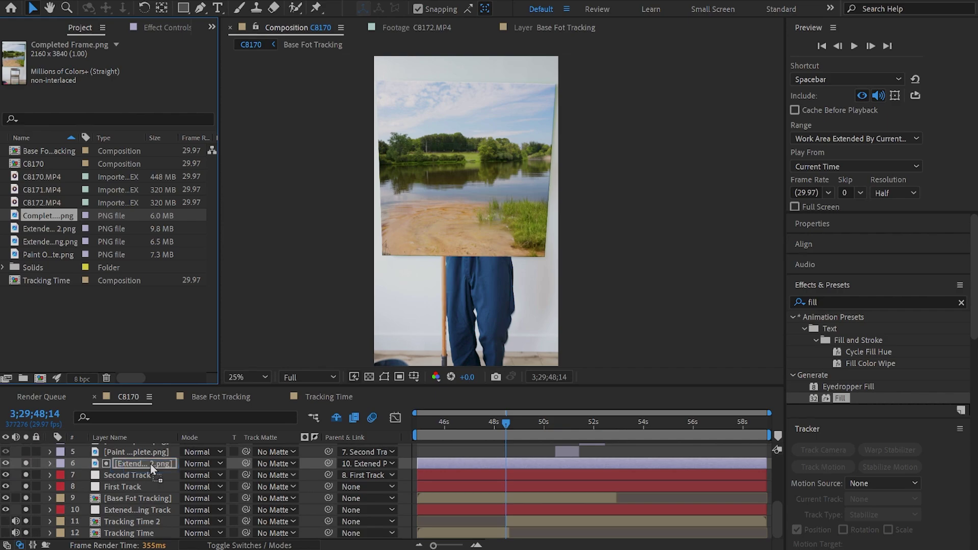
left_click(151, 469)
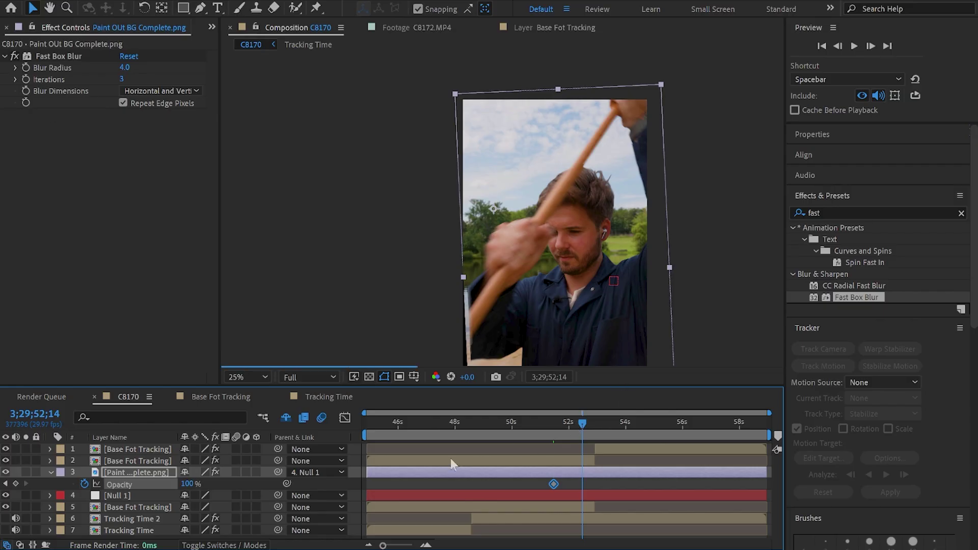
Step: Lower the painted background layer's opacity at 3;29;52;14 to keyframe its fade-out
scroll(487, 220, "down", 1)
left_click_drag(188, 484, 51, 472)
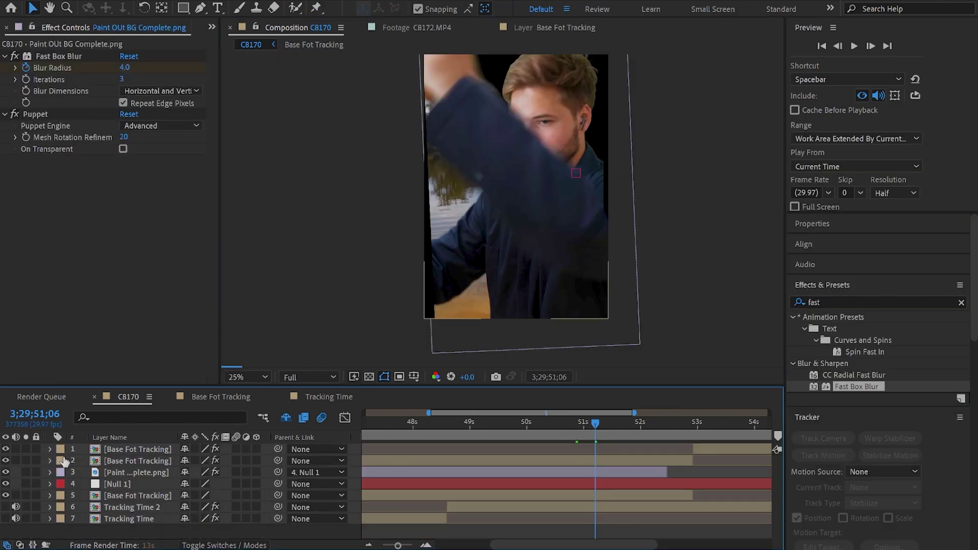
Step: Find the Fast Box Blur effect and apply it to the third Base Fot Tracking layer
left_click(239, 377)
left_click(264, 150)
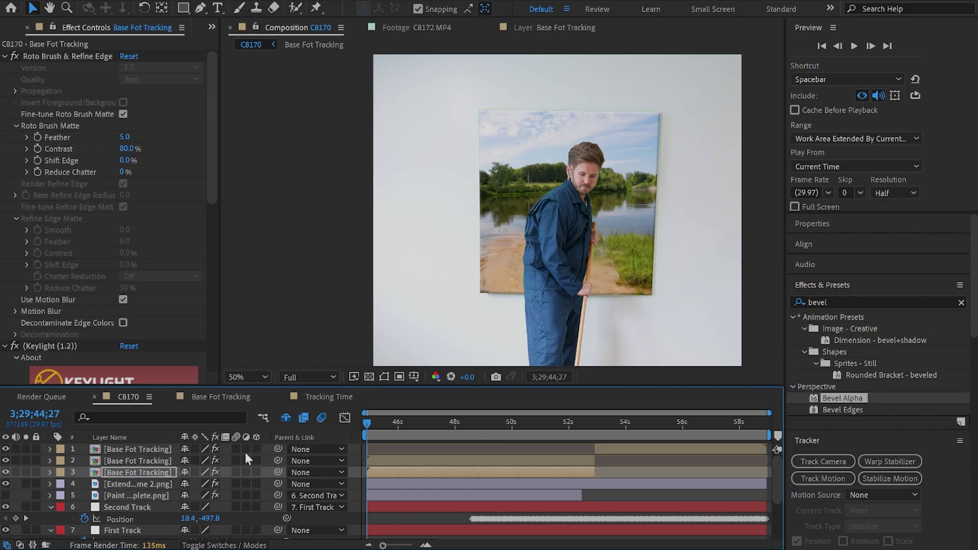
left_click(961, 302)
type("fas")
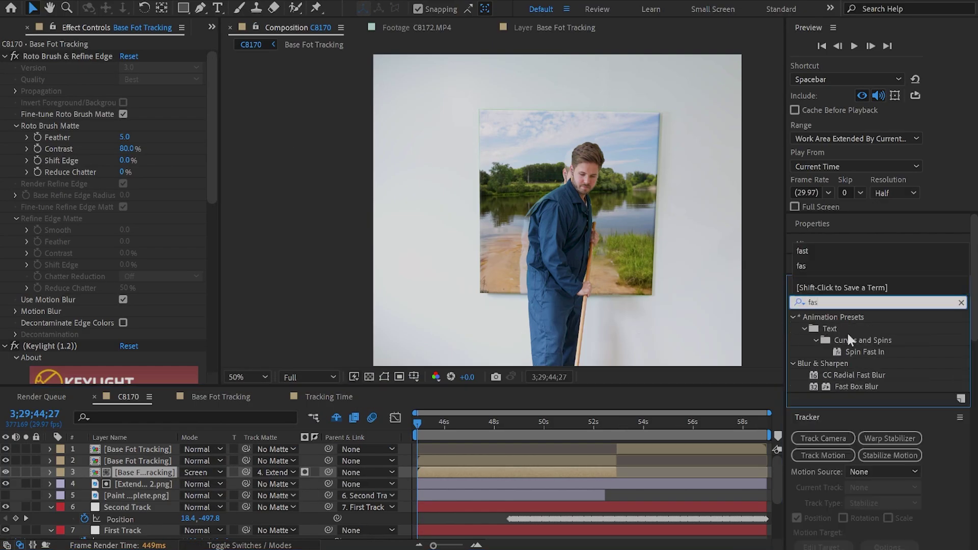
left_click_drag(856, 386, 139, 350)
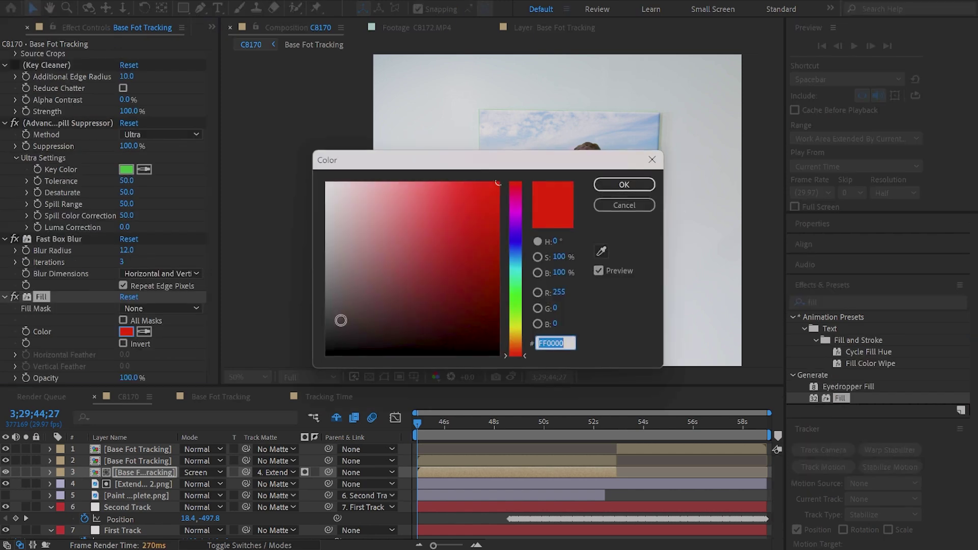
Step: Set the third Base Fot Tracking layer's Fill color to black and keyframe its opacity to 0% at 3;29;51;13
left_click(319, 373)
left_click(625, 186)
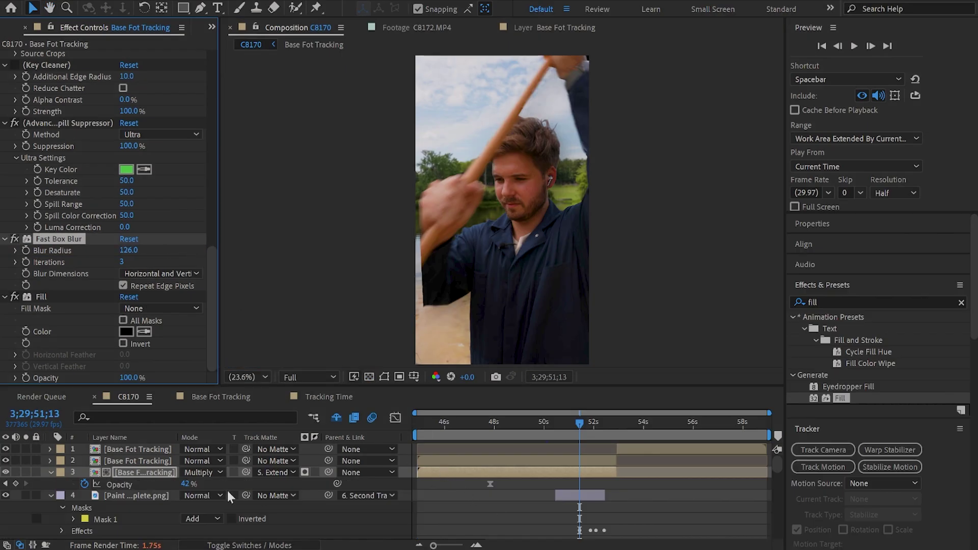
left_click_drag(189, 484, 22, 511)
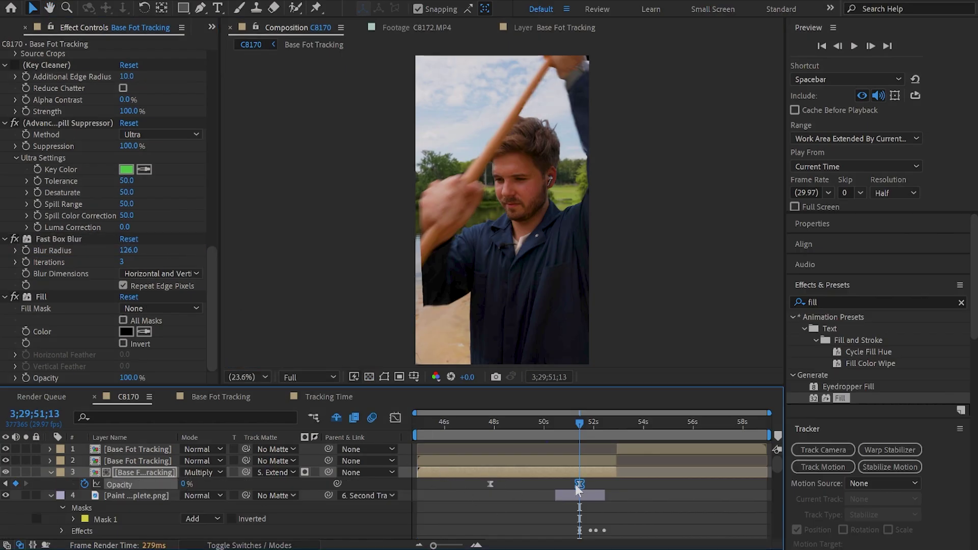